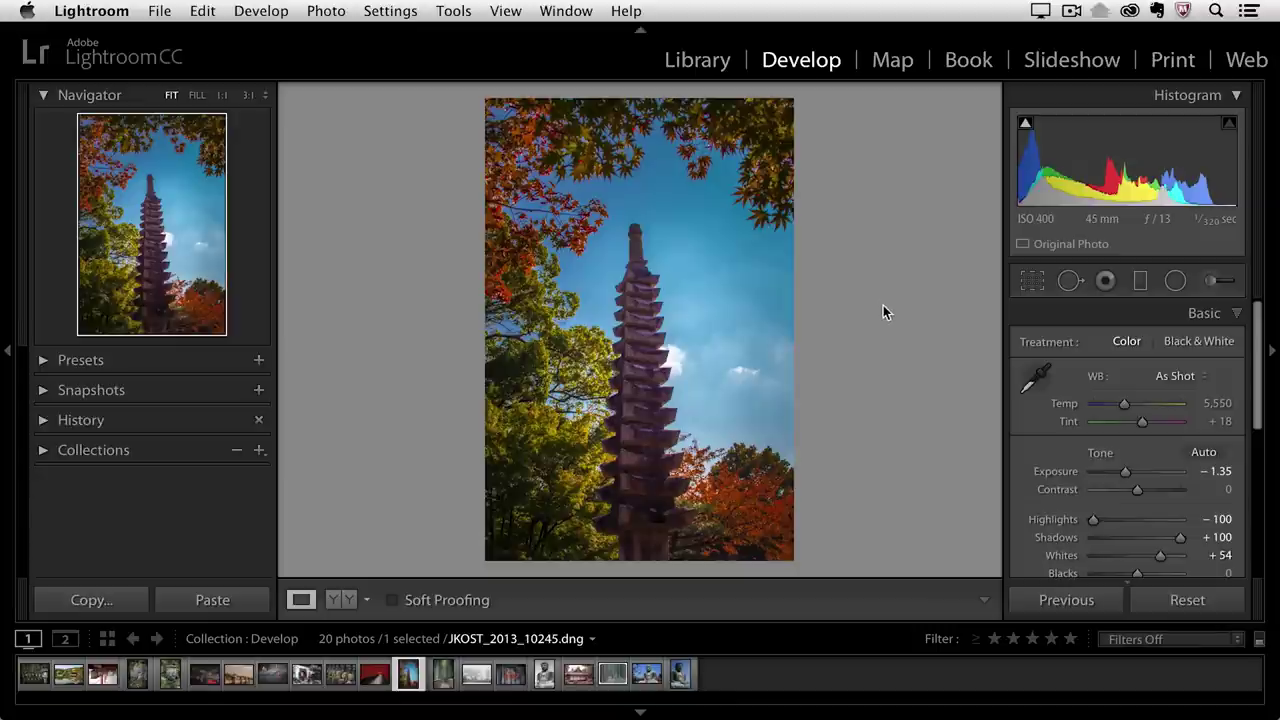
# Reset the brush effect sliders so Exposure goes from 1.28 to 0.00.
pyautogui.click(1211, 284)
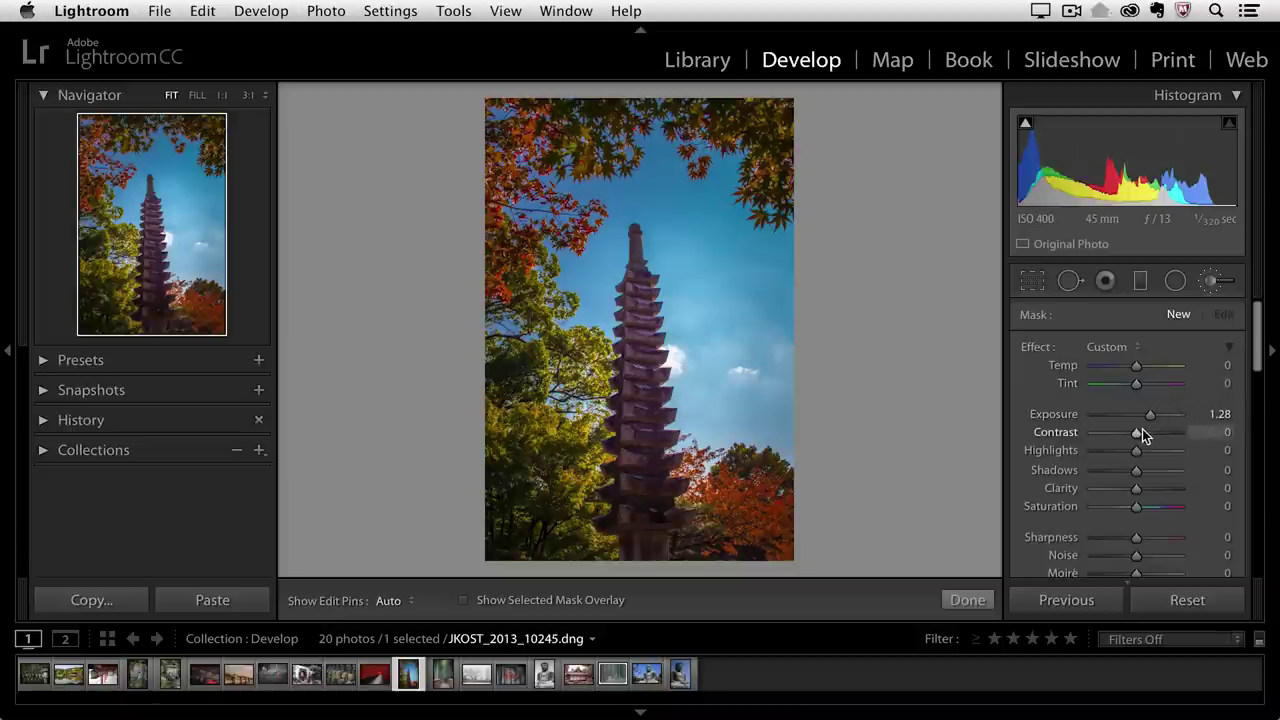
pyautogui.doubleClick(1040, 350)
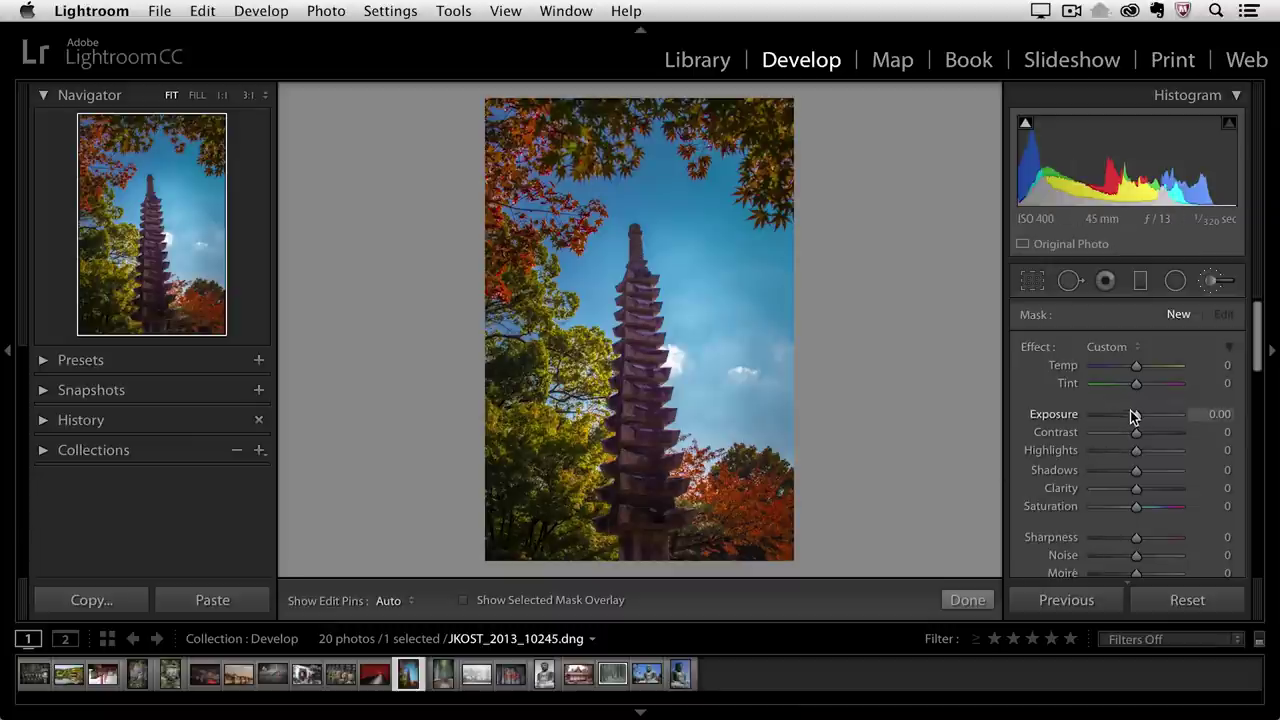
# Set brush Exposure to 1.01 and bring the Size, Feather and Flow controls into view.
pyautogui.moveTo(1140, 418); pyautogui.dragTo(1147, 424)
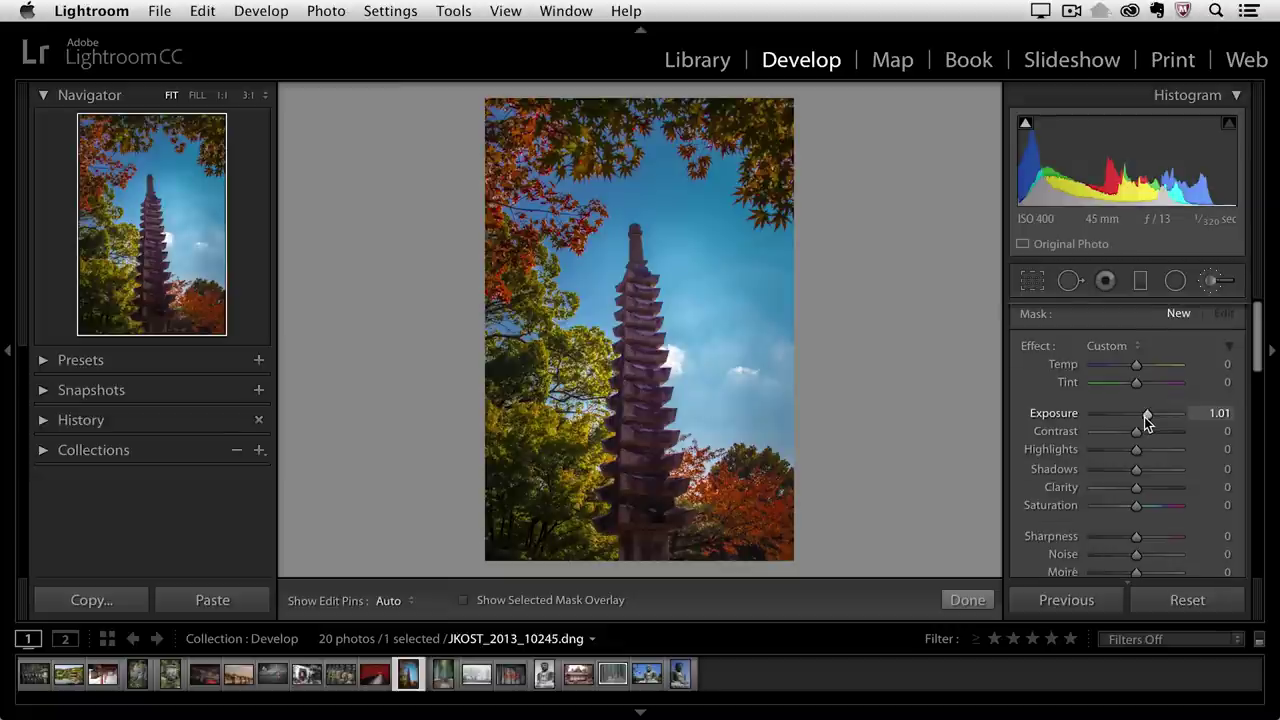
pyautogui.scroll(-5, 1146, 421)
pyautogui.scroll(-1, 1146, 423)
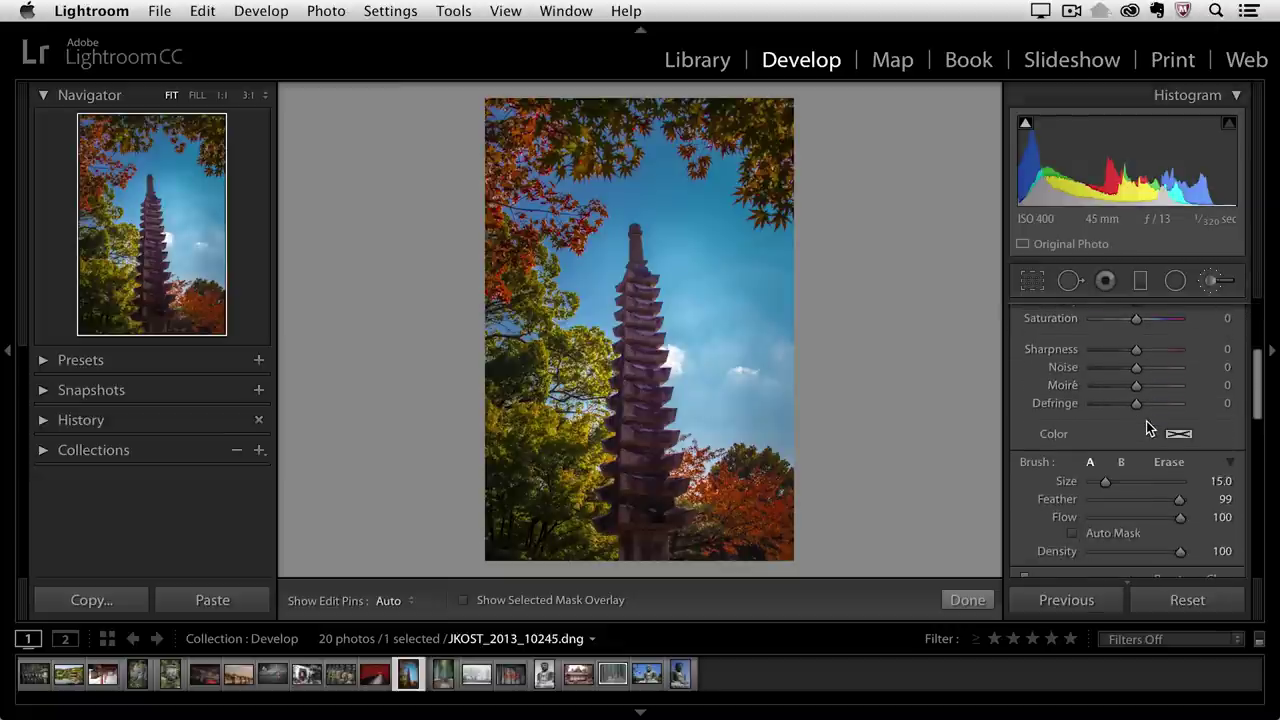
# Hide the filmstrip to enlarge the photo and set brush Size to 13.0.
pyautogui.click(641, 713)
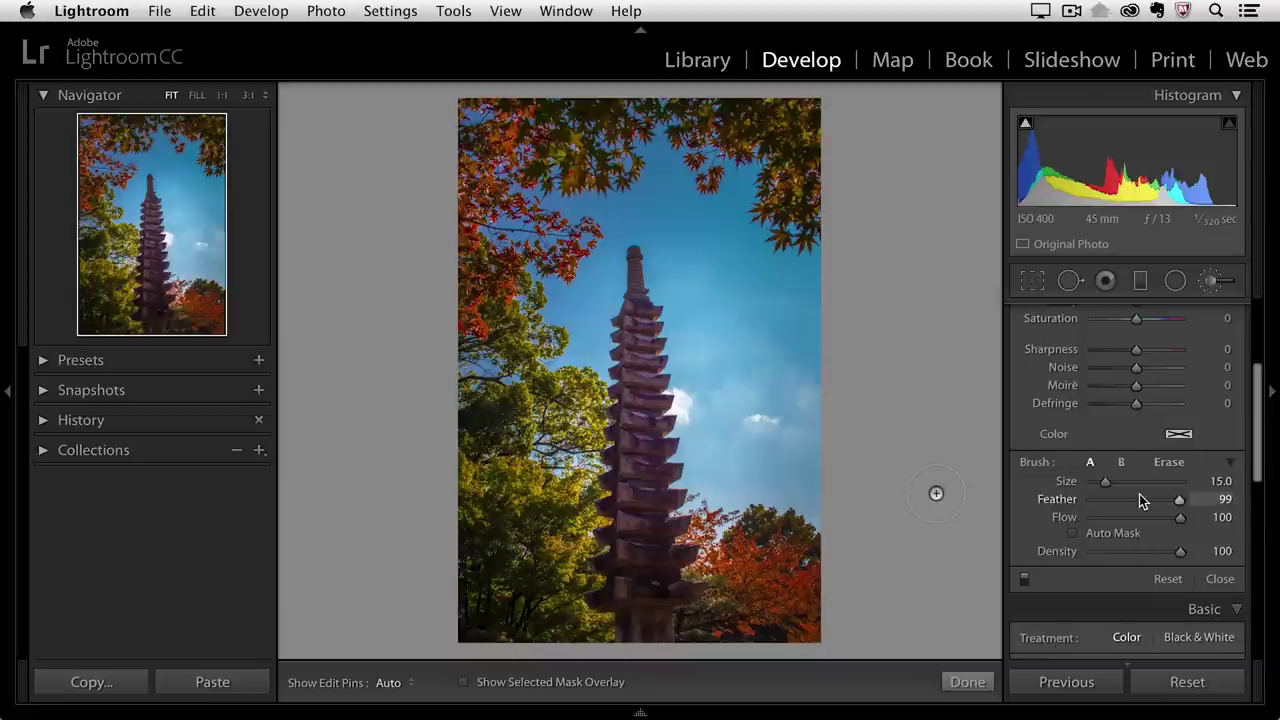
pyautogui.scroll(-1, 1143, 500)
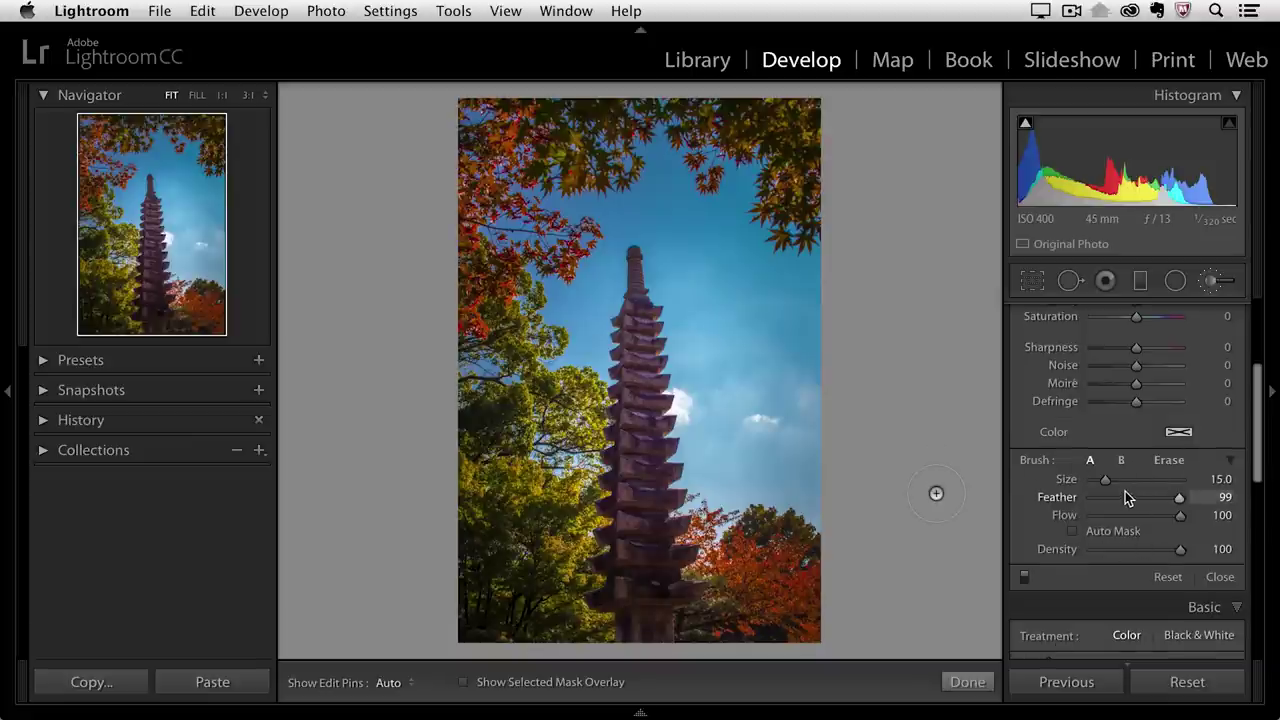
pyautogui.moveTo(1106, 484)
pyautogui.mouseDown()
pyautogui.moveTo(1127, 482)
pyautogui.moveTo(1108, 486)
pyautogui.mouseUp()
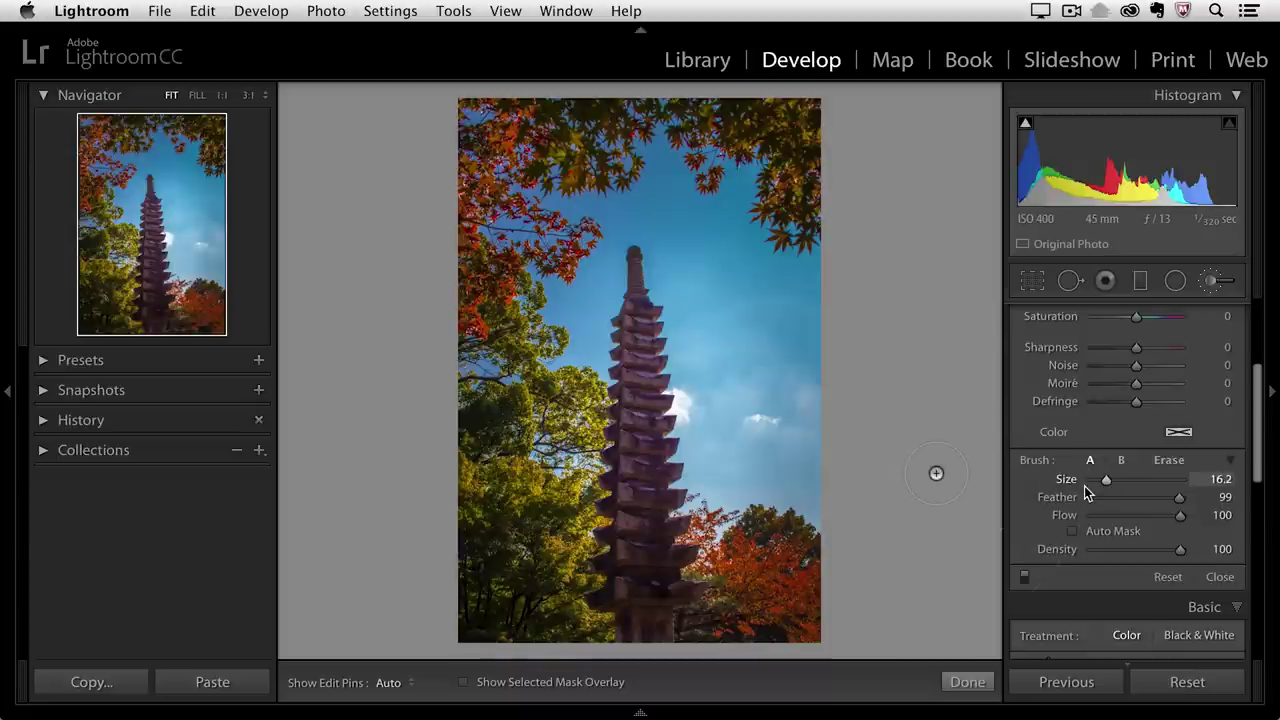
pyautogui.press('[')
pyautogui.press('[')
pyautogui.press('[')
pyautogui.press('[')
pyautogui.press(']')
pyautogui.press(']')
pyautogui.press(']')
pyautogui.press(']')
pyautogui.press(']')
pyautogui.press(']')
pyautogui.press(']')
pyautogui.press(']')
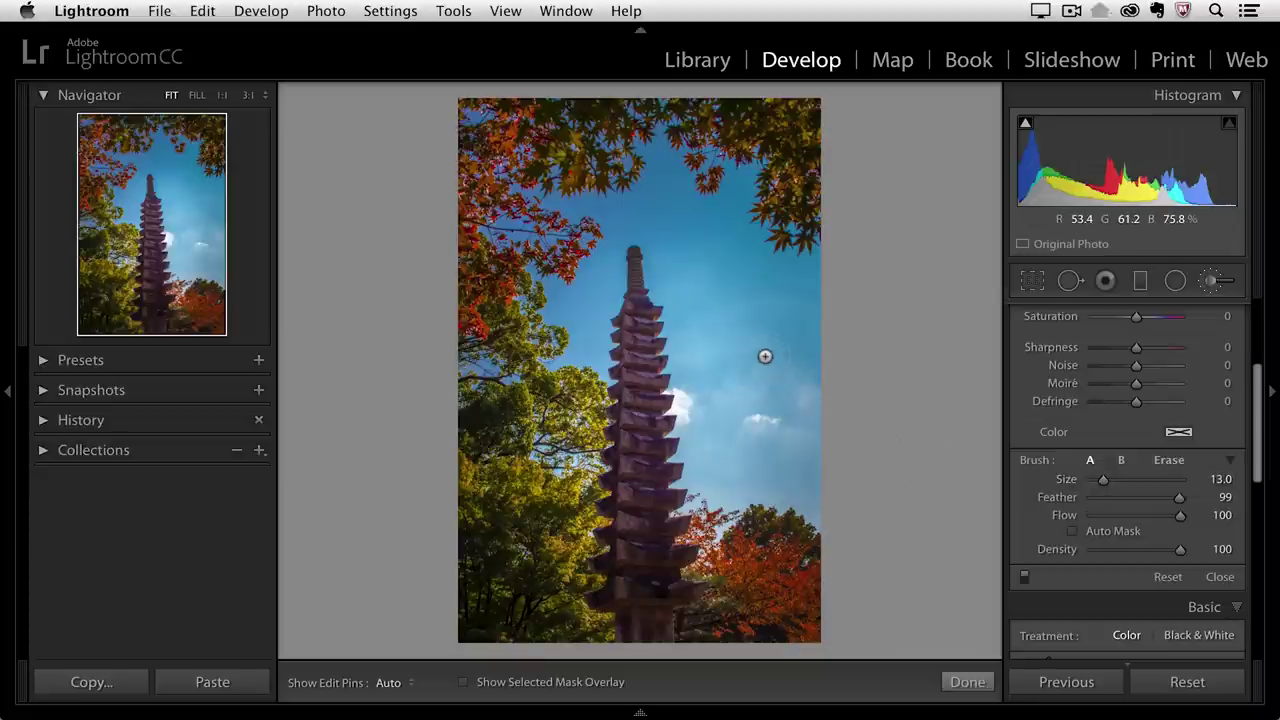
pyautogui.press('[')
pyautogui.press('[')
pyautogui.press('[')
pyautogui.press('[')
pyautogui.press('[')
pyautogui.press('[')
pyautogui.press('[')
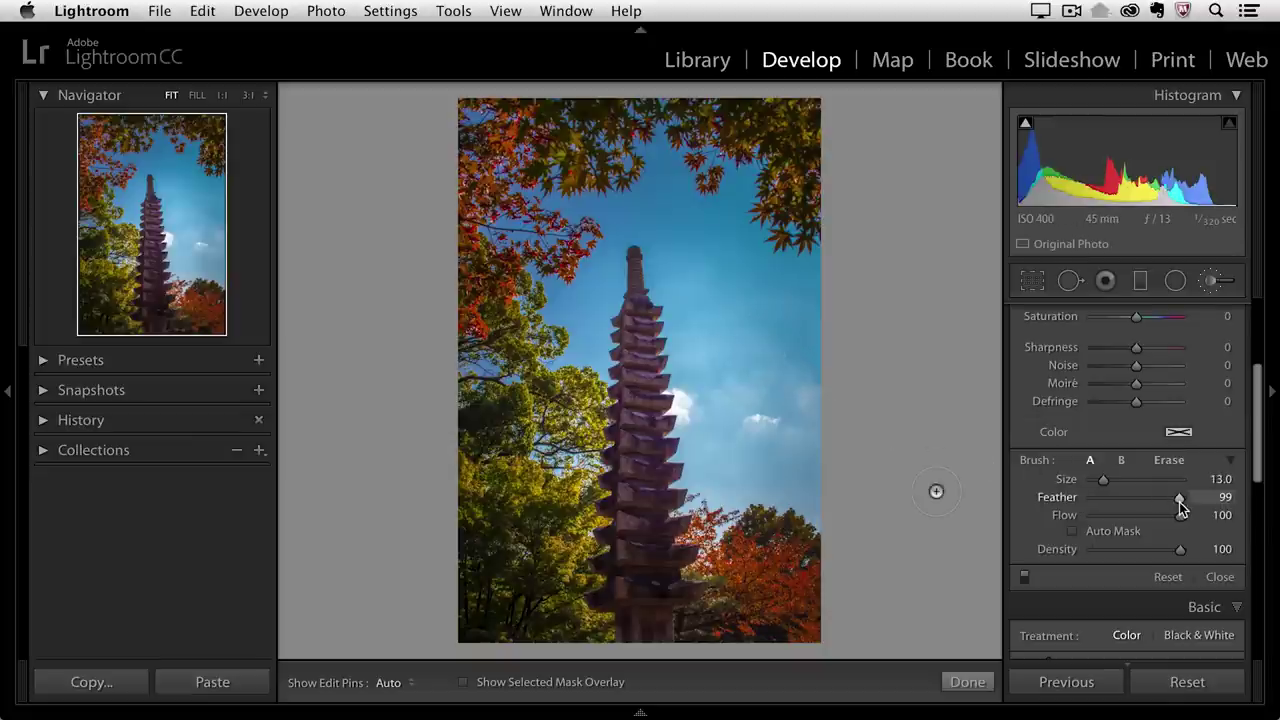
# Adjust the brush Feather with the slider and Shift+bracket shortcuts.
pyautogui.moveTo(1180, 502)
pyautogui.mouseDown()
pyautogui.moveTo(1108, 504)
pyautogui.moveTo(1182, 500)
pyautogui.mouseUp()
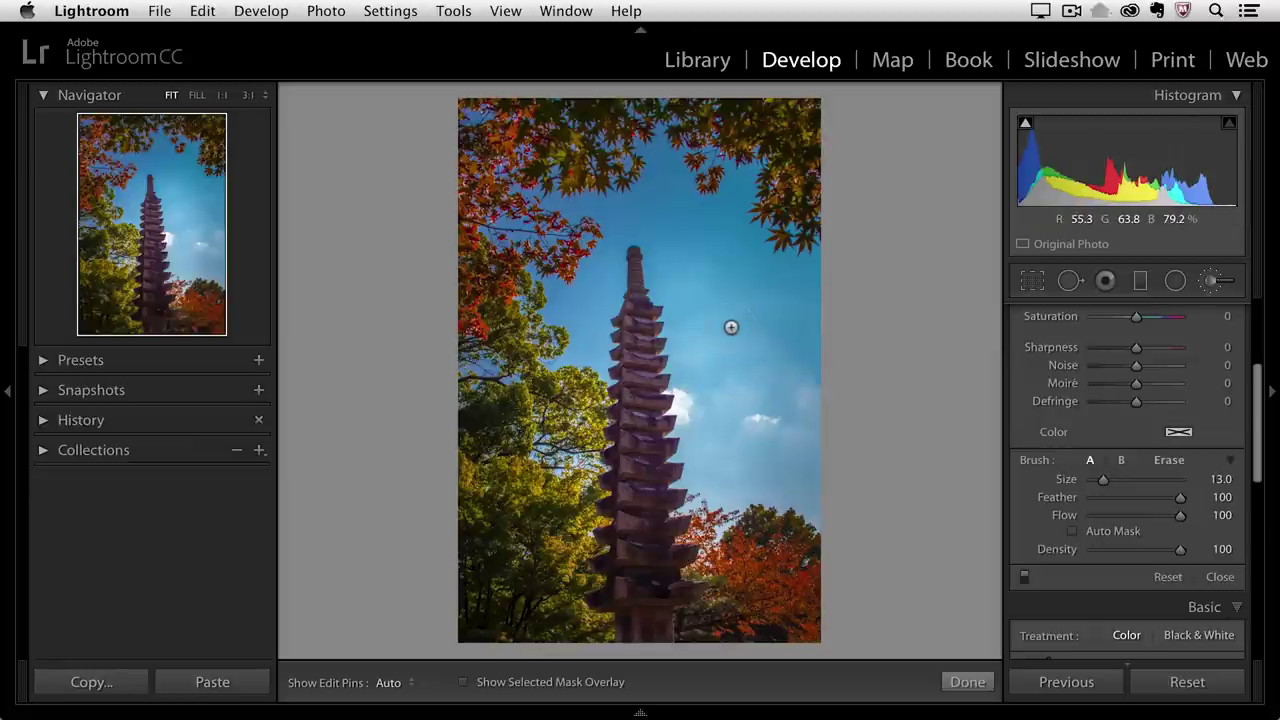
pyautogui.press('shift')
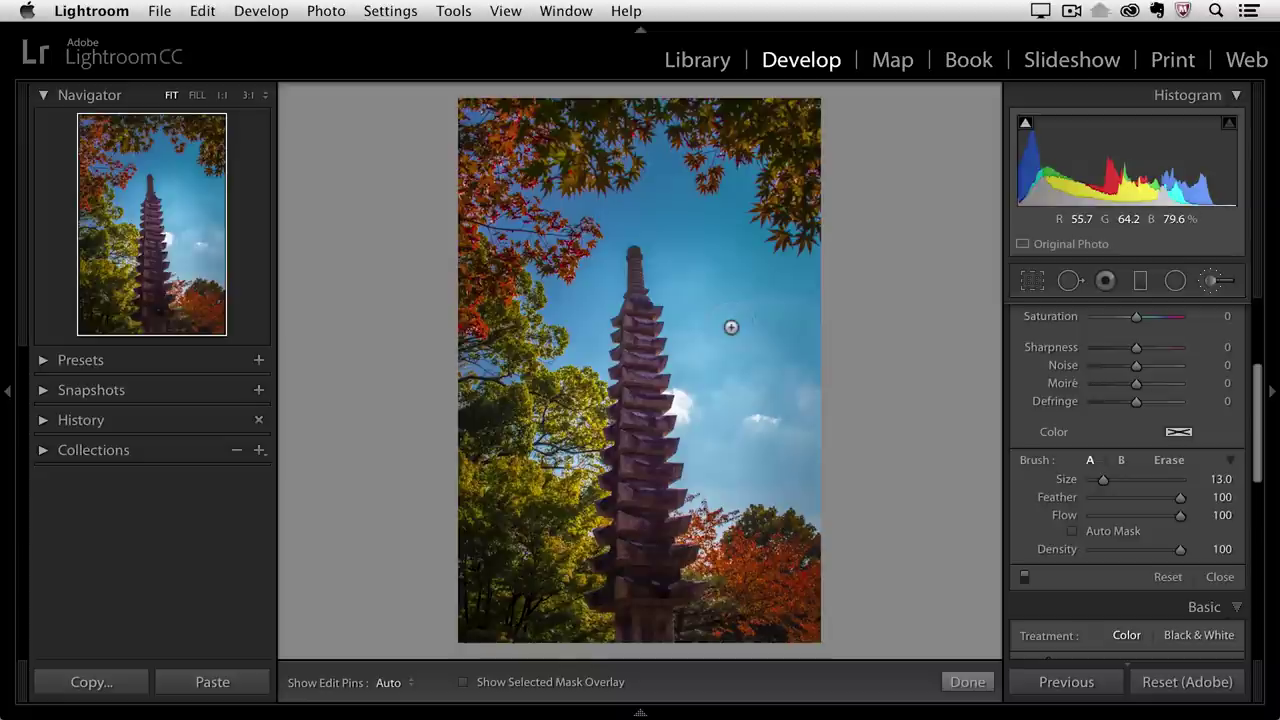
pyautogui.hotkey('shift', '[')
pyautogui.hotkey('shift', '[')
pyautogui.hotkey('shift', '[')
pyautogui.hotkey('shift', '[')
pyautogui.hotkey('shift', '[')
pyautogui.hotkey('shift', '[')
pyautogui.hotkey('shift', '[')
pyautogui.hotkey('shift', '[')
pyautogui.hotkey('shift', '[')
pyautogui.hotkey('shift', ']')
pyautogui.hotkey('shift', ']')
pyautogui.hotkey('shift', ']')
pyautogui.hotkey('shift', ']')
pyautogui.hotkey('shift', ']')
pyautogui.hotkey('shift', ']')
pyautogui.hotkey('shift', ']')
pyautogui.hotkey('shift', ']')
pyautogui.hotkey('shift', ']')
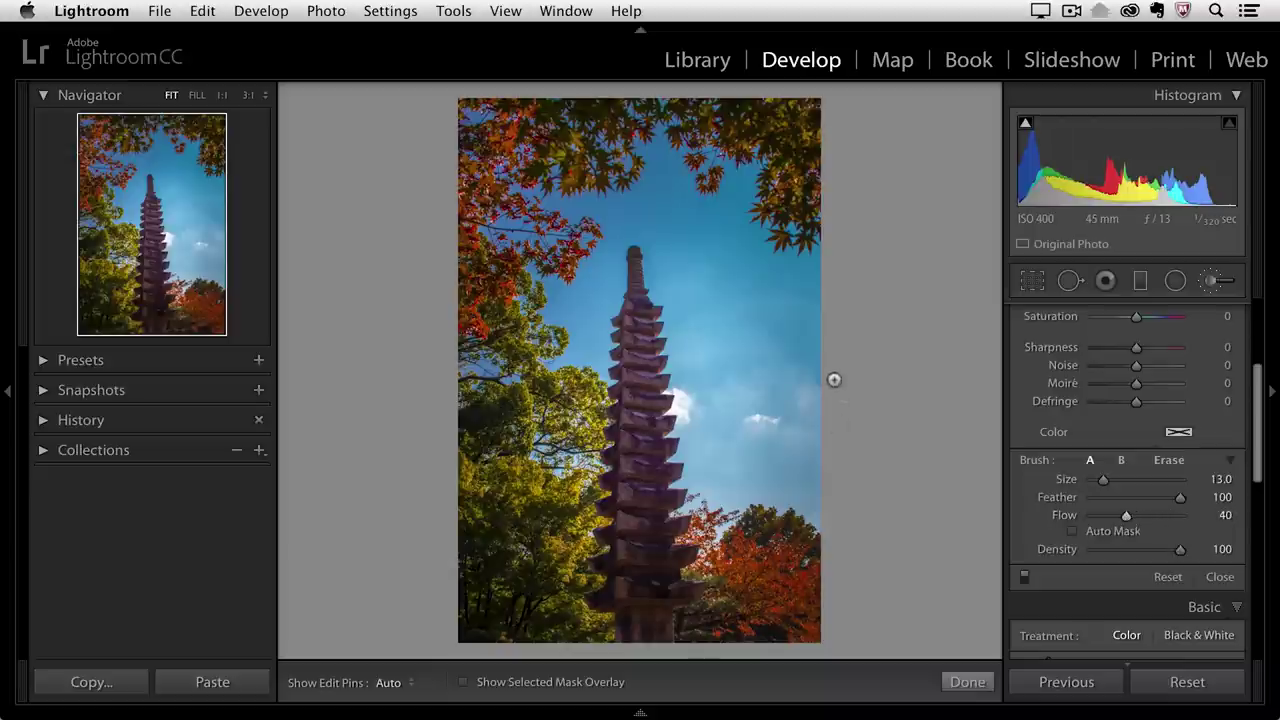
# Hide the edit pins and brush over the upper-right maple leaves to brighten them.
pyautogui.press('h')
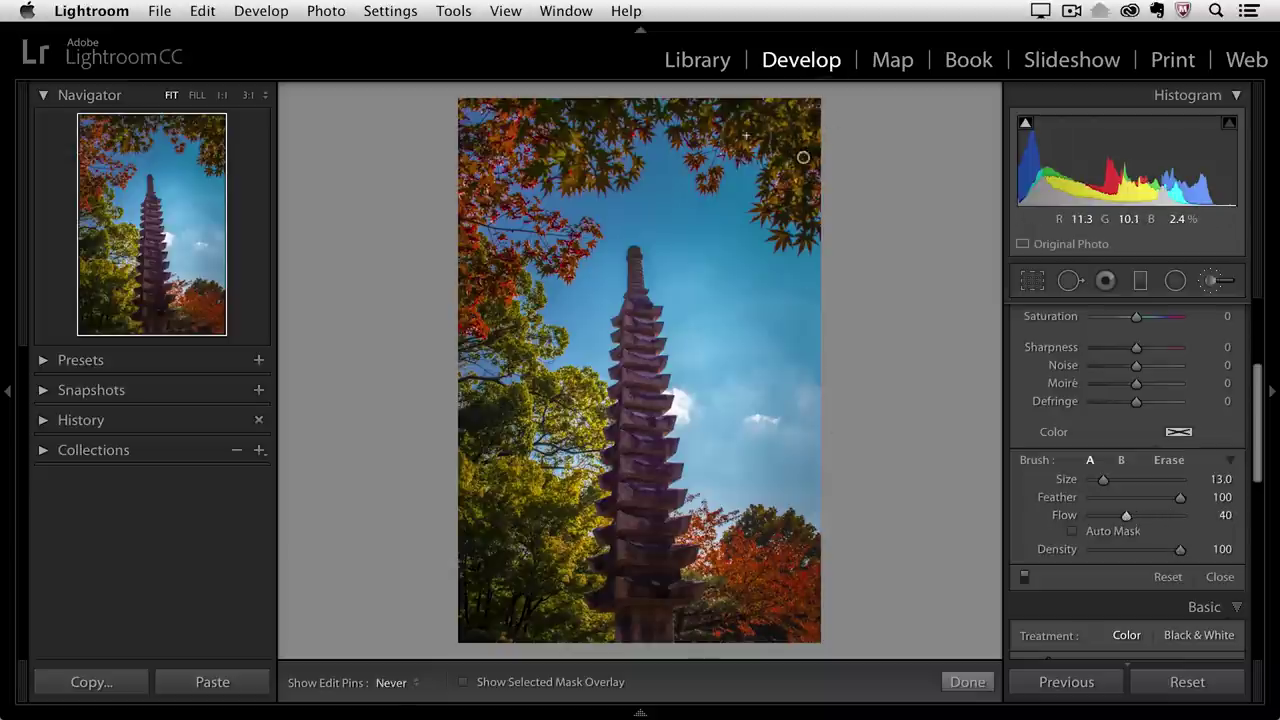
pyautogui.press('h')
pyautogui.press('h')
pyautogui.press('h')
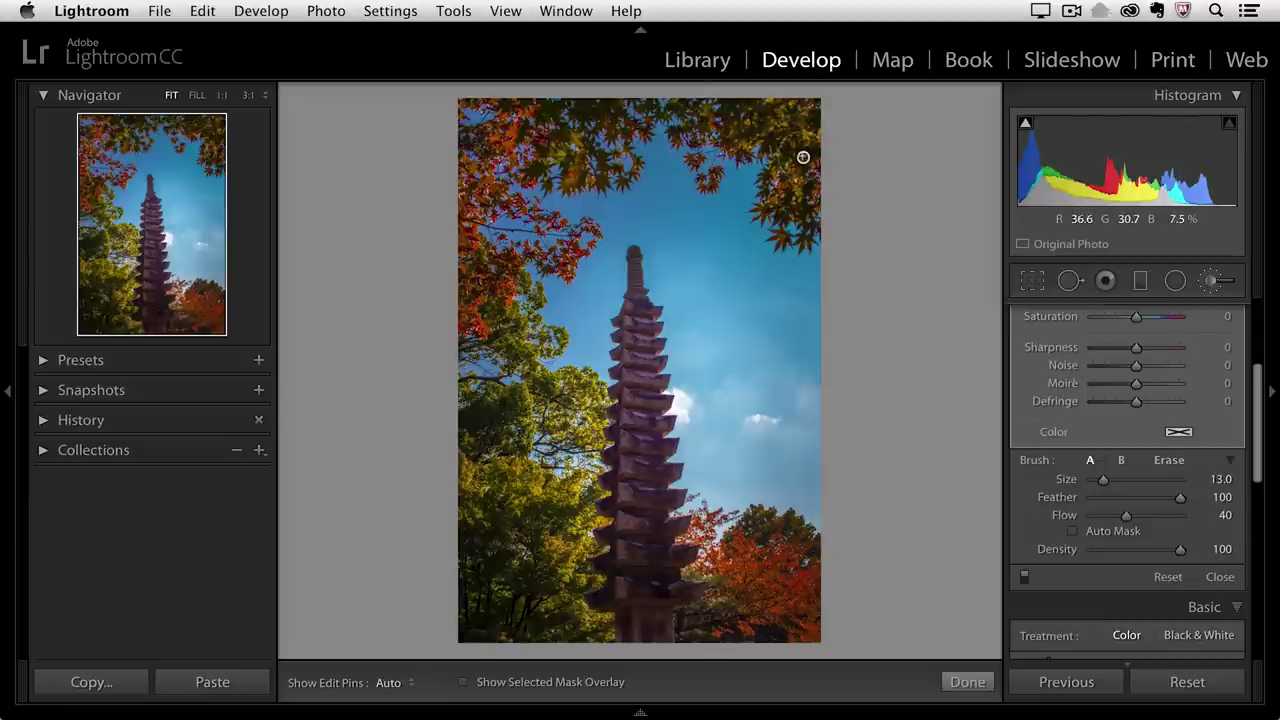
pyautogui.press('h')
pyautogui.press('h')
pyautogui.press('h')
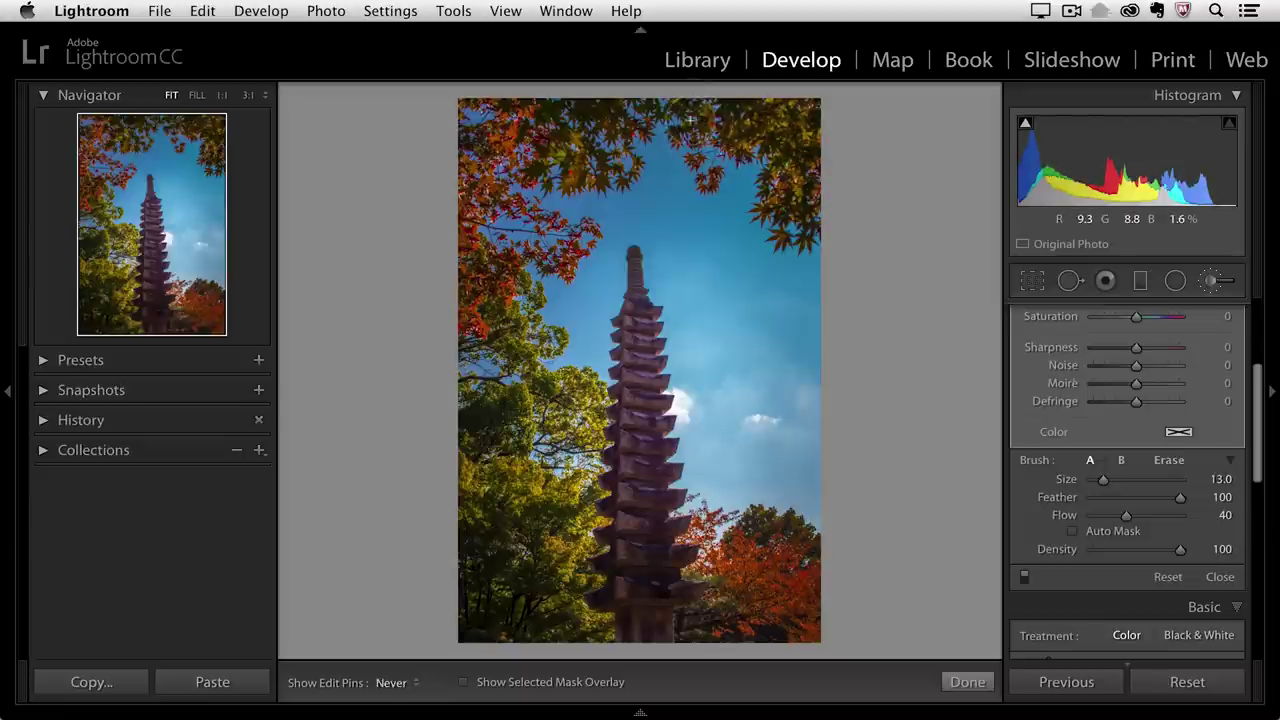
pyautogui.press('h')
pyautogui.press('h')
pyautogui.press('h')
pyautogui.press('h')
pyautogui.press('h')
pyautogui.press('h')
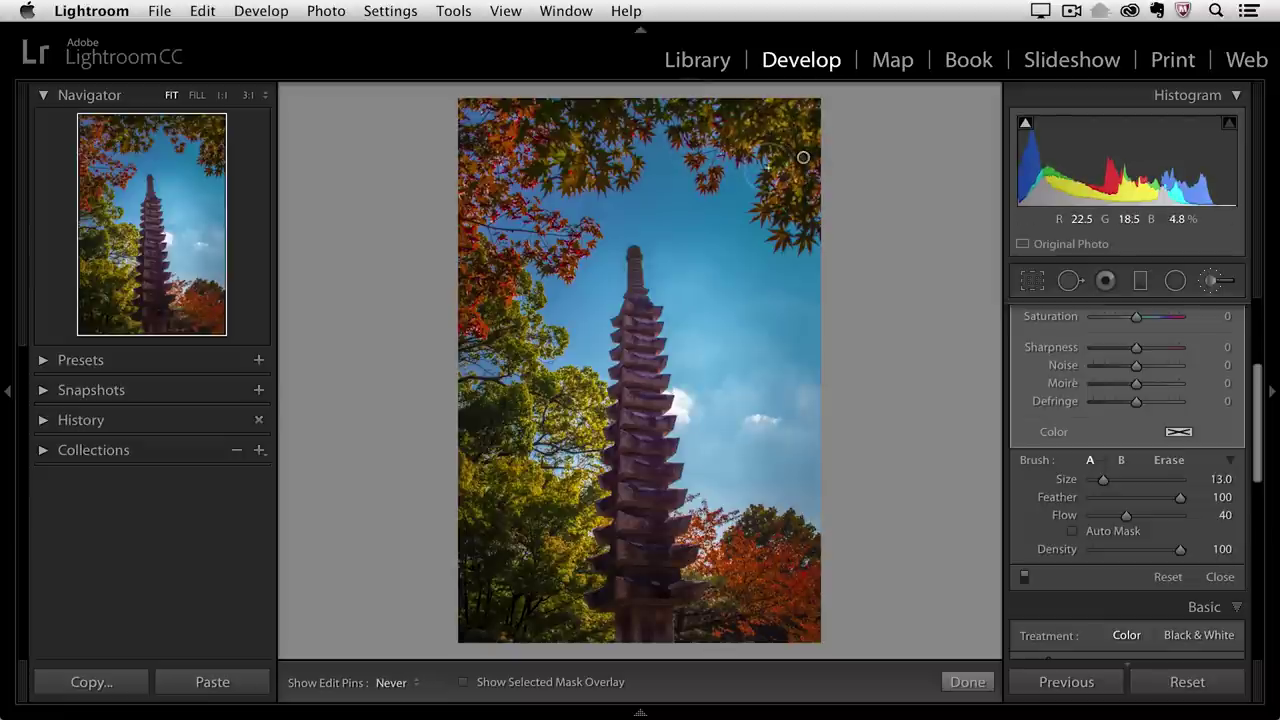
pyautogui.press('h')
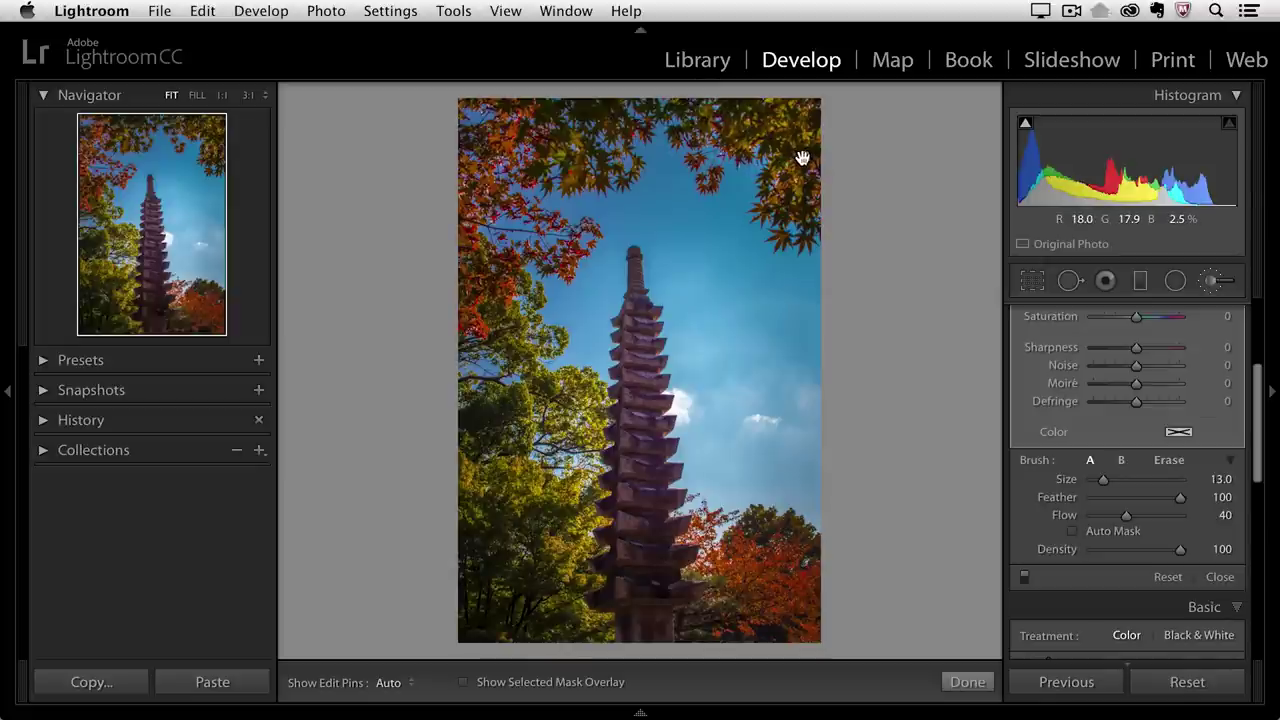
pyautogui.moveTo(802, 158); pyautogui.dragTo(806, 160)
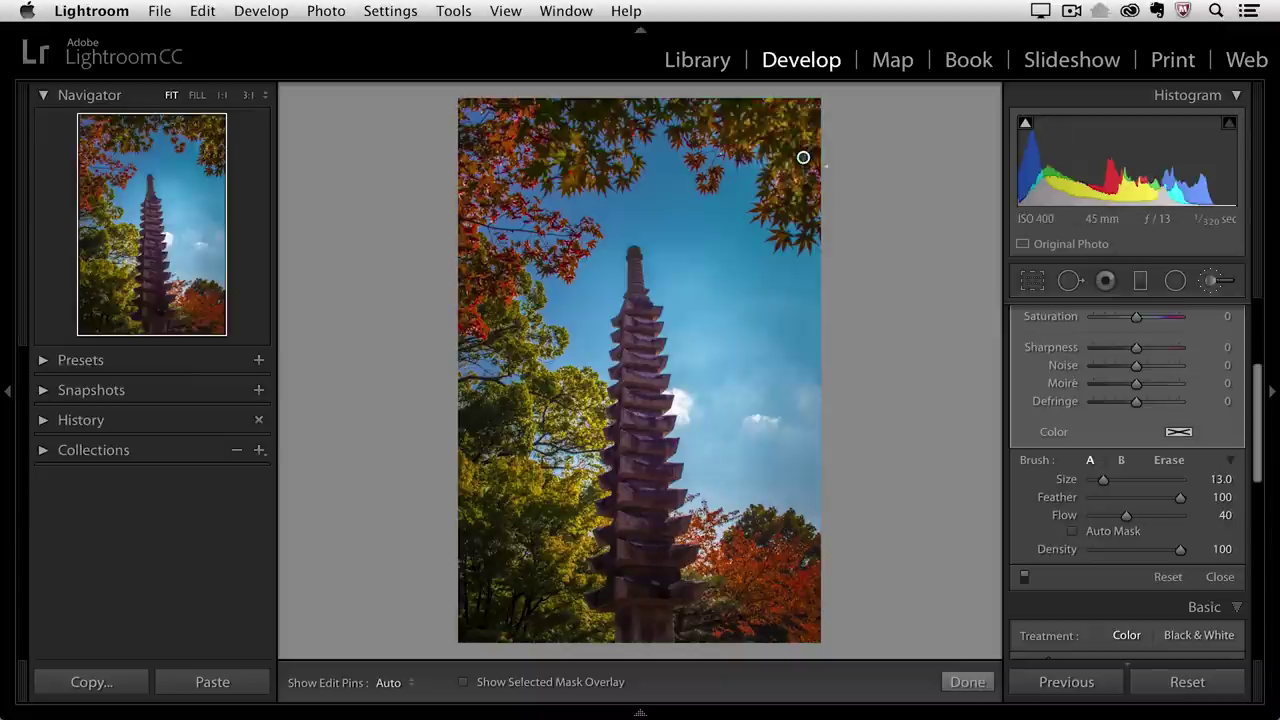
# Show the brushed leaves as a mask overlay, cycling its colour through green and white back to red.
pyautogui.press('o')
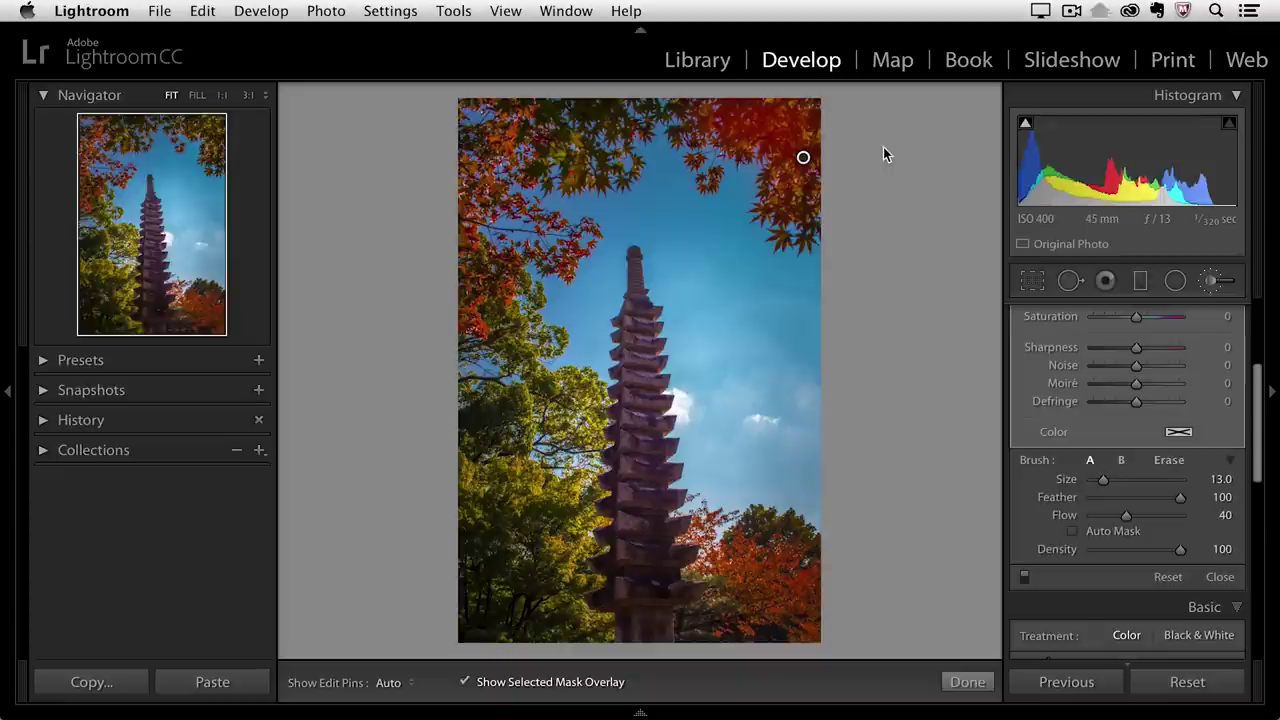
pyautogui.hotkey('shift', 'o')
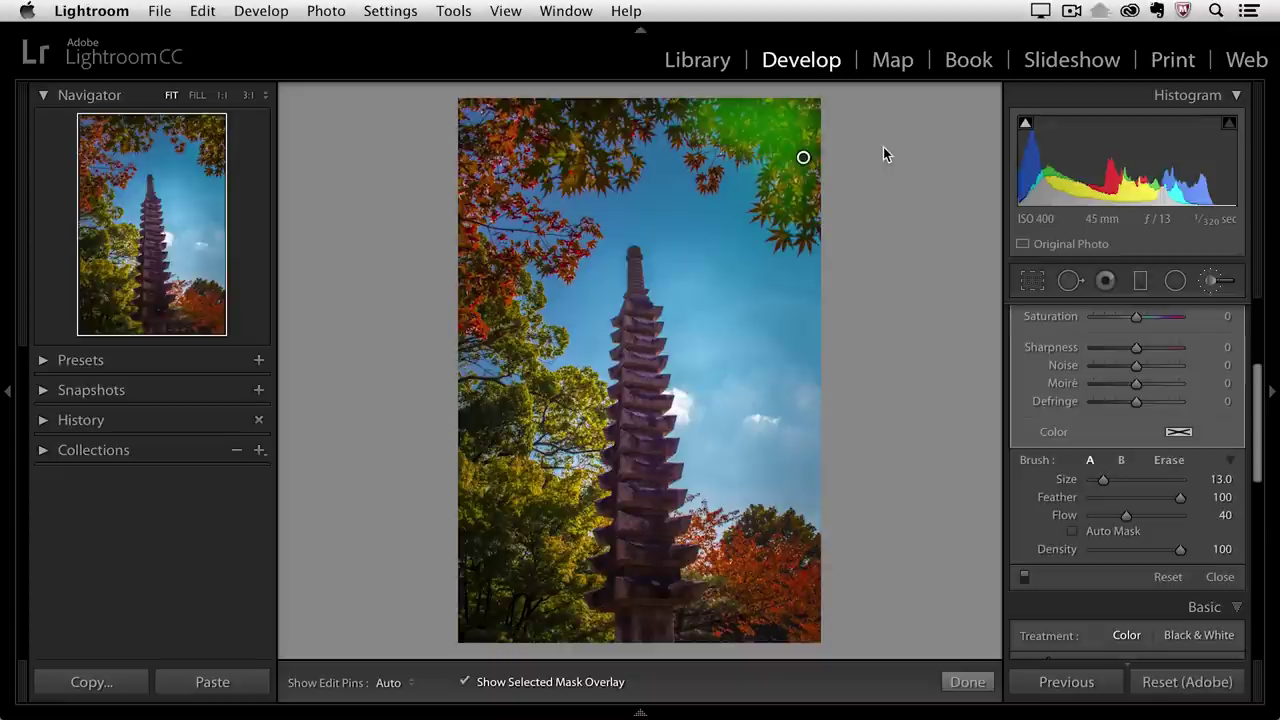
pyautogui.hotkey('shift', 'o')
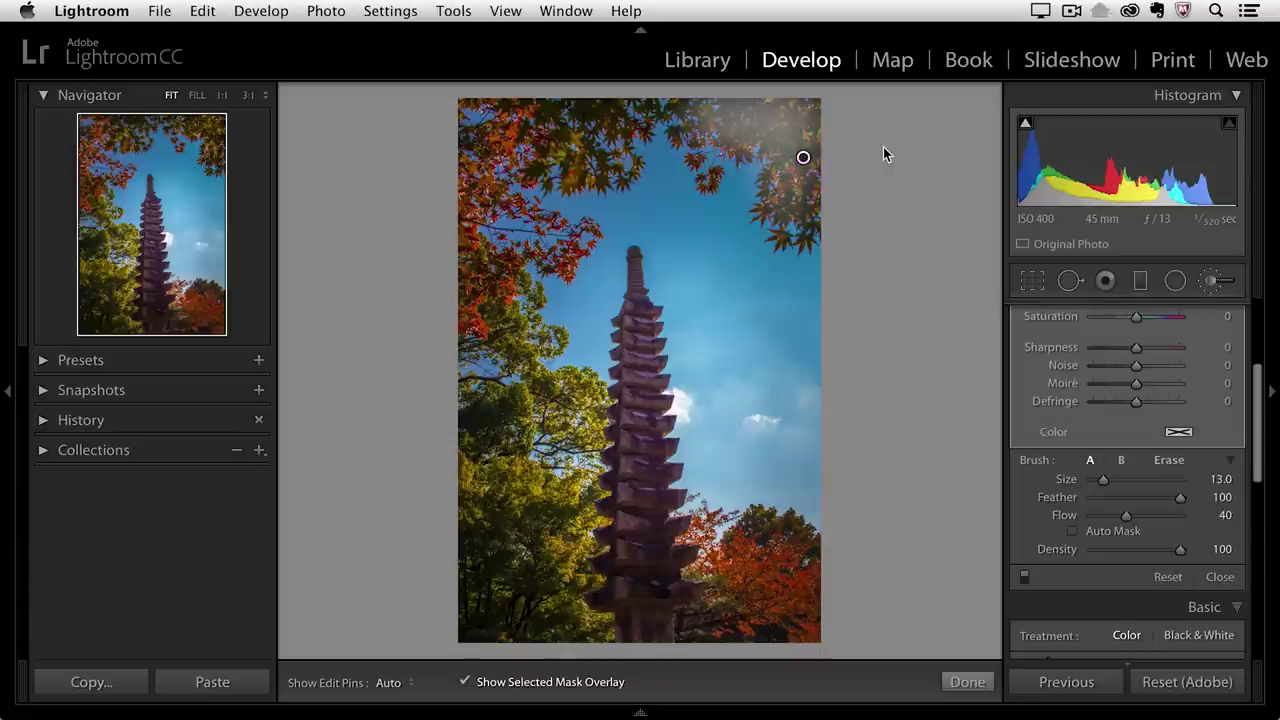
pyautogui.hotkey('shift', 'o')
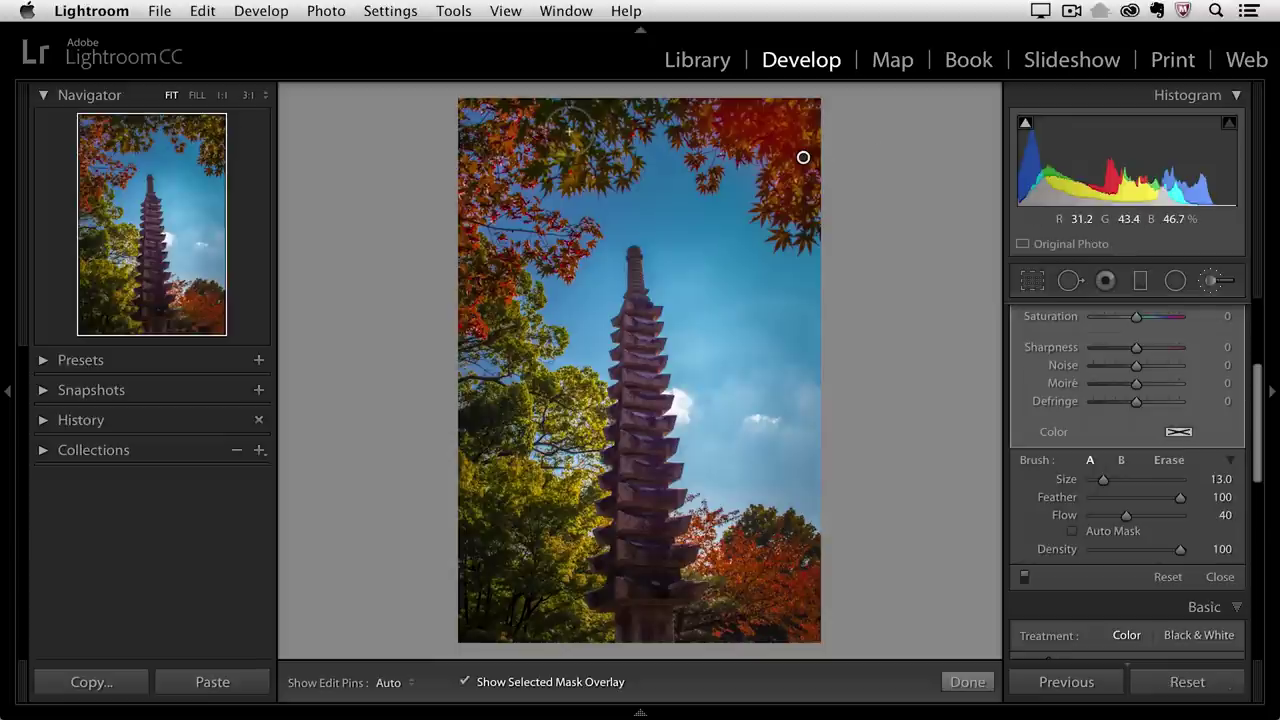
# Hide the red overlay and edit pins, then start a new brush mask.
pyautogui.press('o')
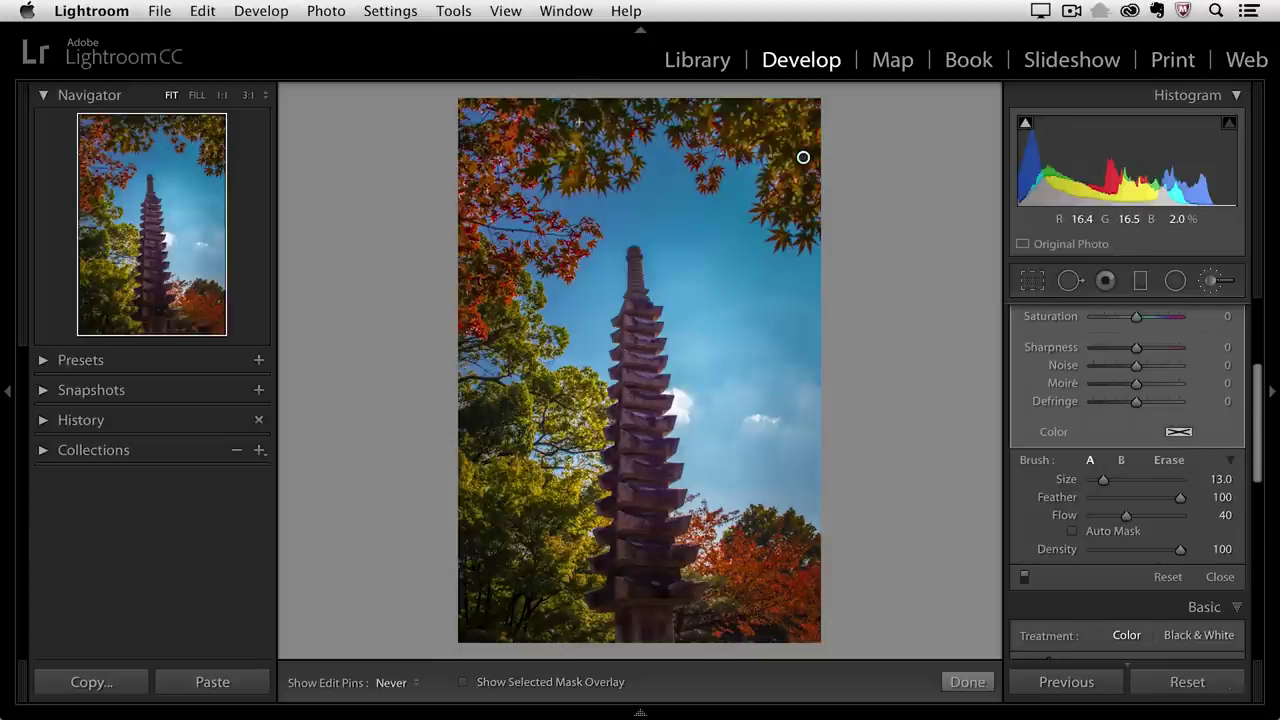
pyautogui.press('h')
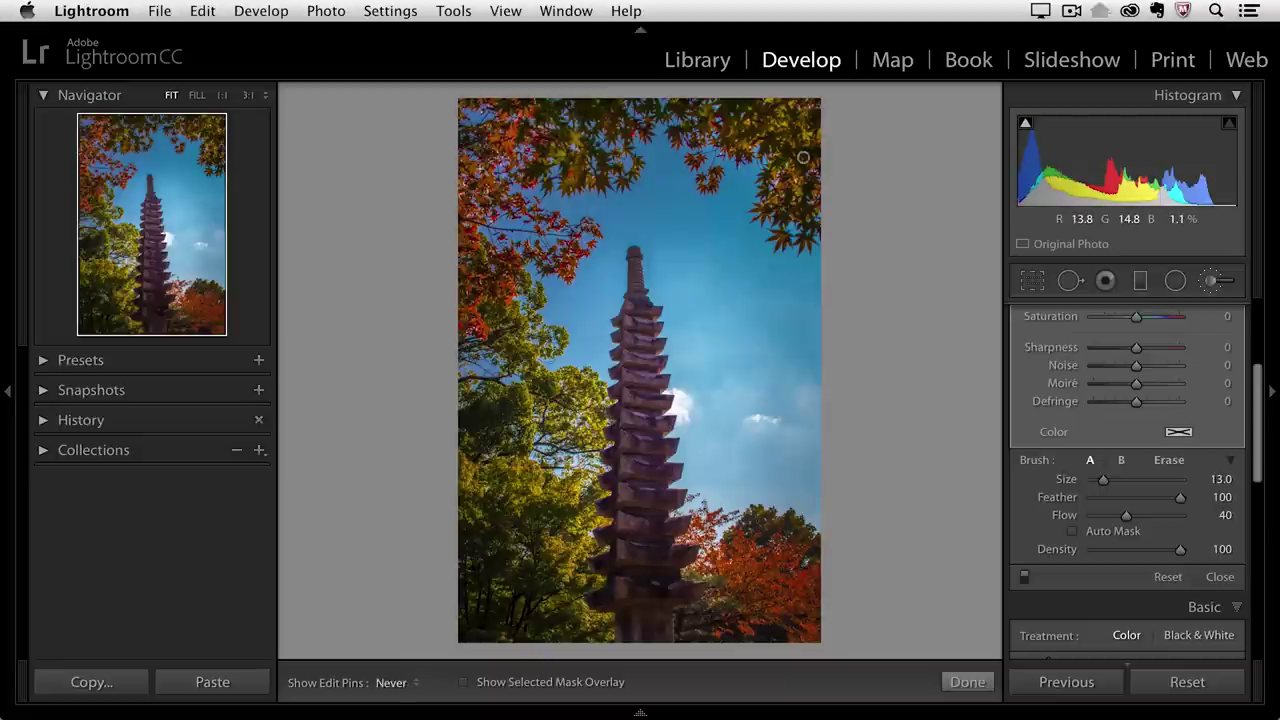
pyautogui.press('h')
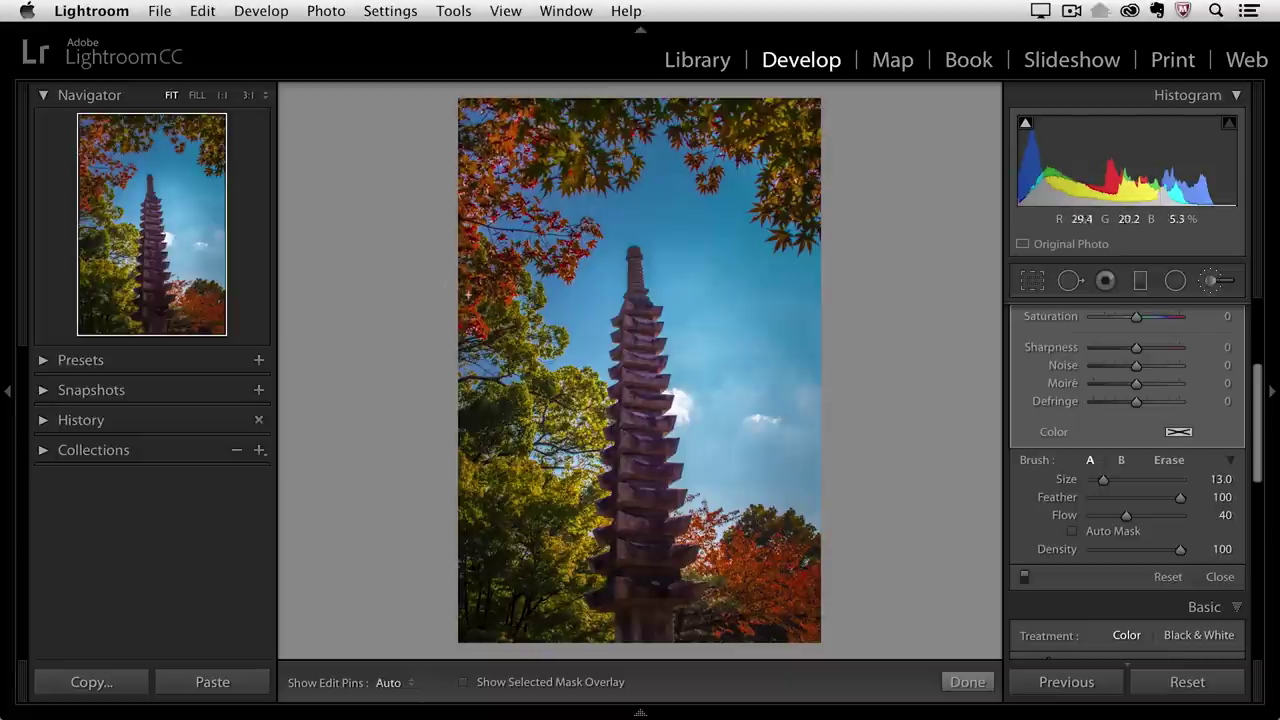
pyautogui.press('h')
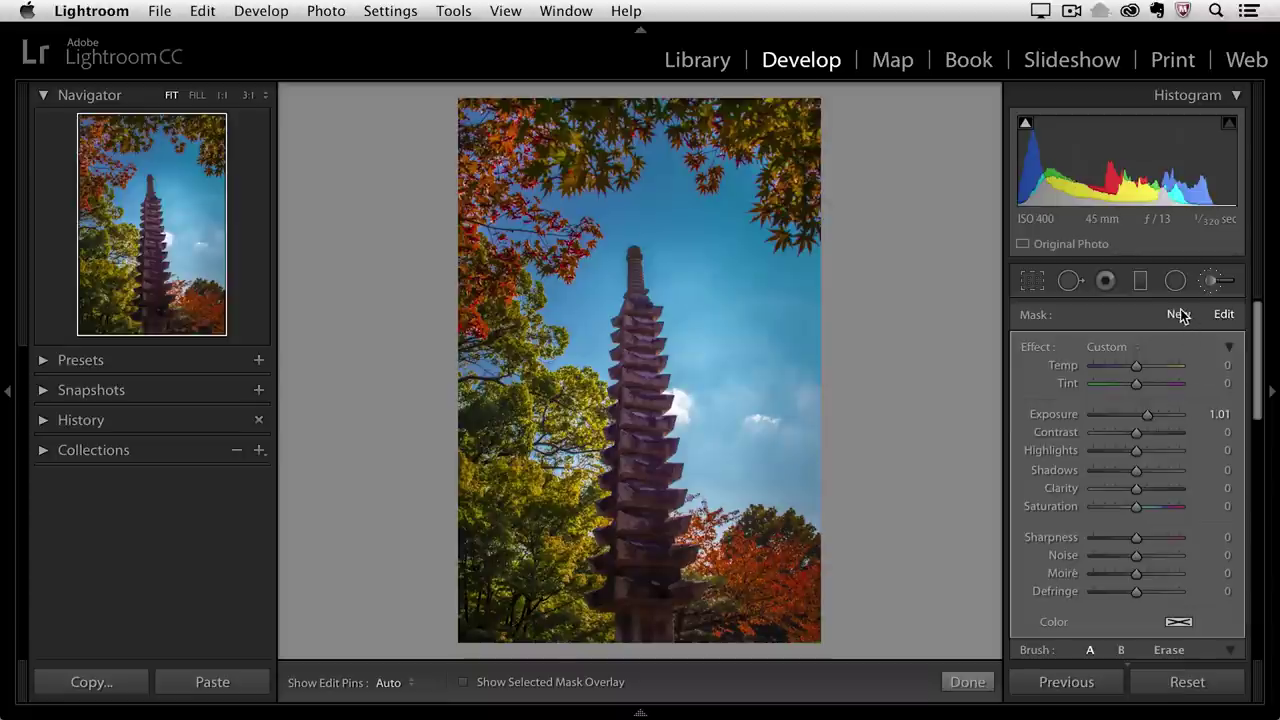
pyautogui.click(1178, 316)
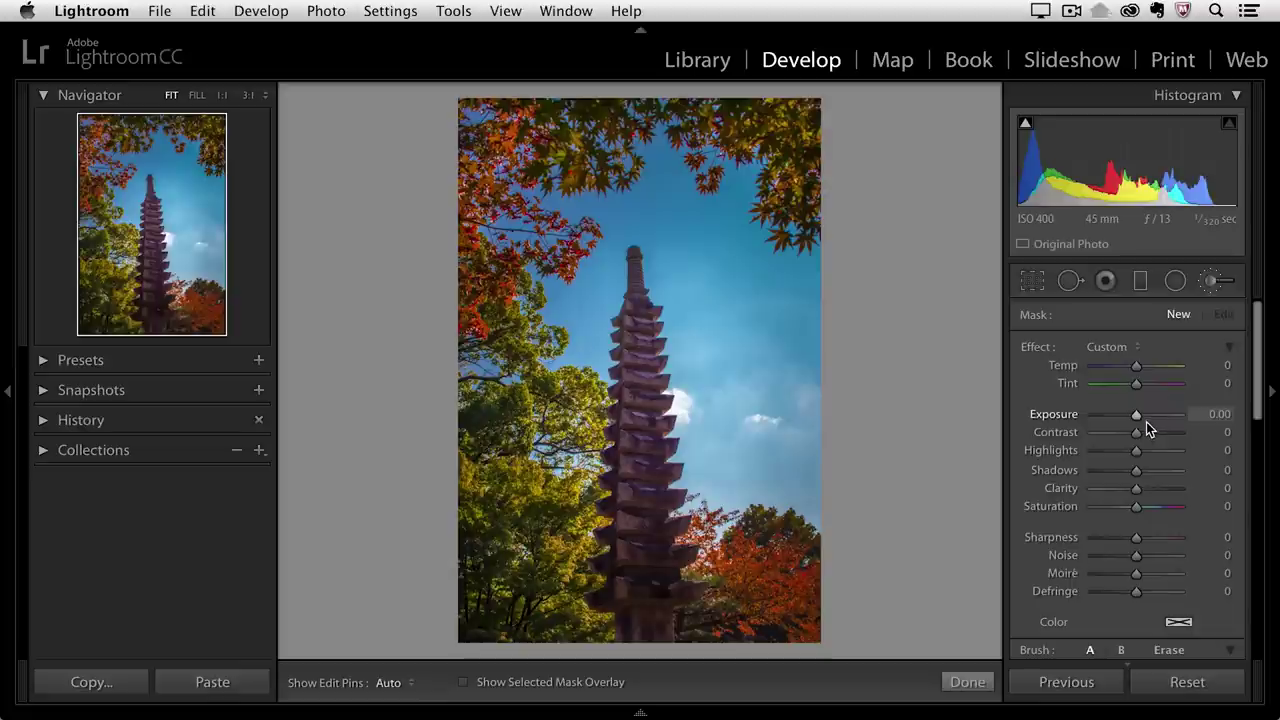
# Give the new brush a darkening Exposure of about -0.3 and raise Flow to 67.
pyautogui.moveTo(1135, 415); pyautogui.dragTo(1133, 416)
pyautogui.scroll(-5, 1134, 434)
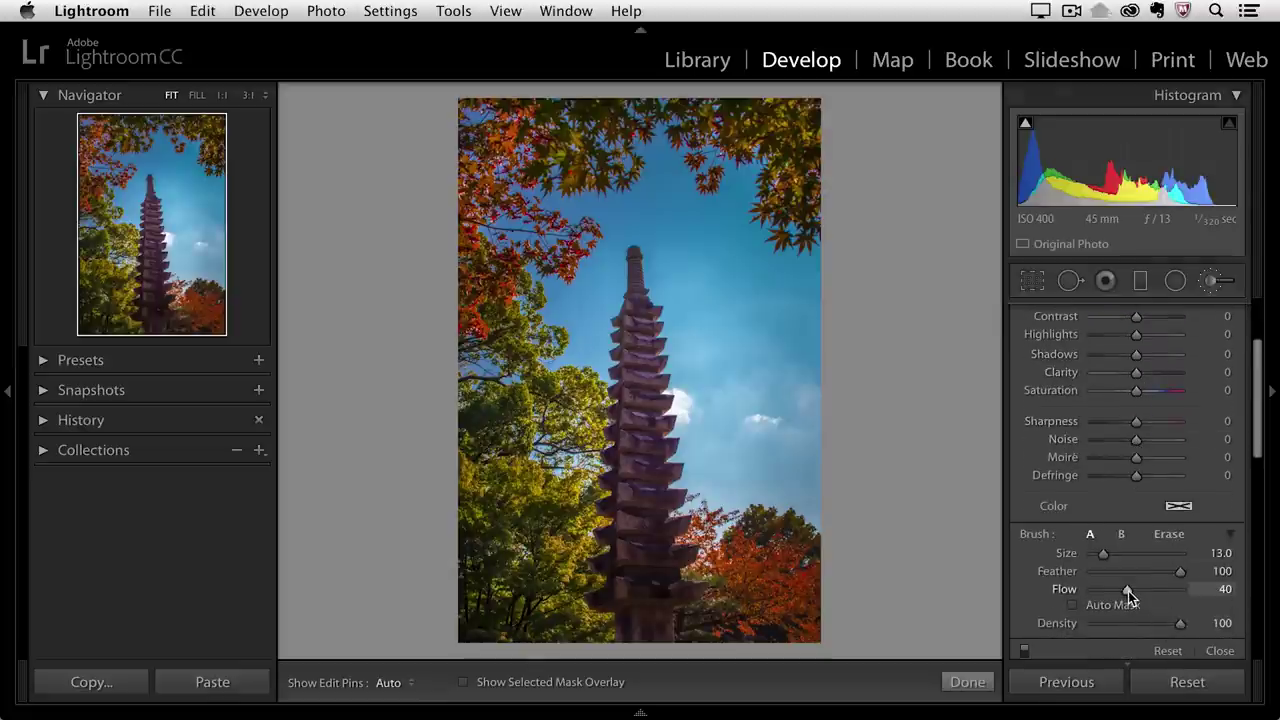
pyautogui.moveTo(1128, 591); pyautogui.dragTo(1151, 592)
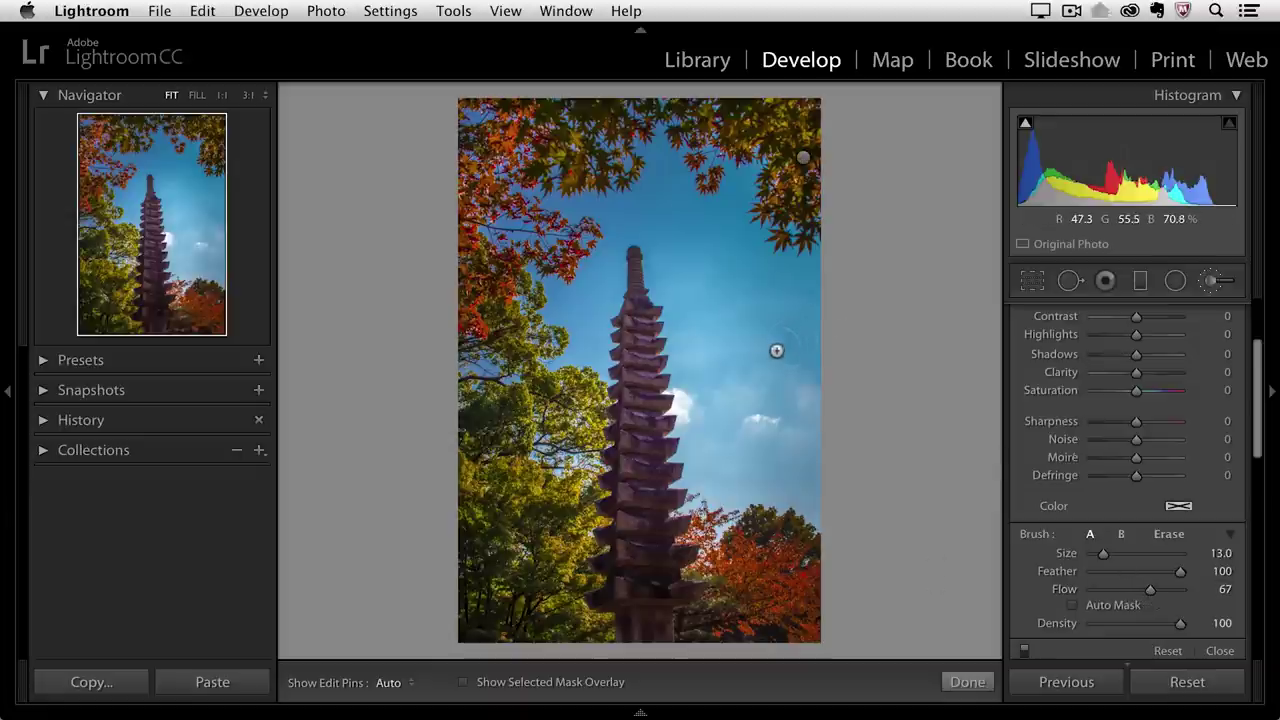
pyautogui.scroll(1, 755, 358)
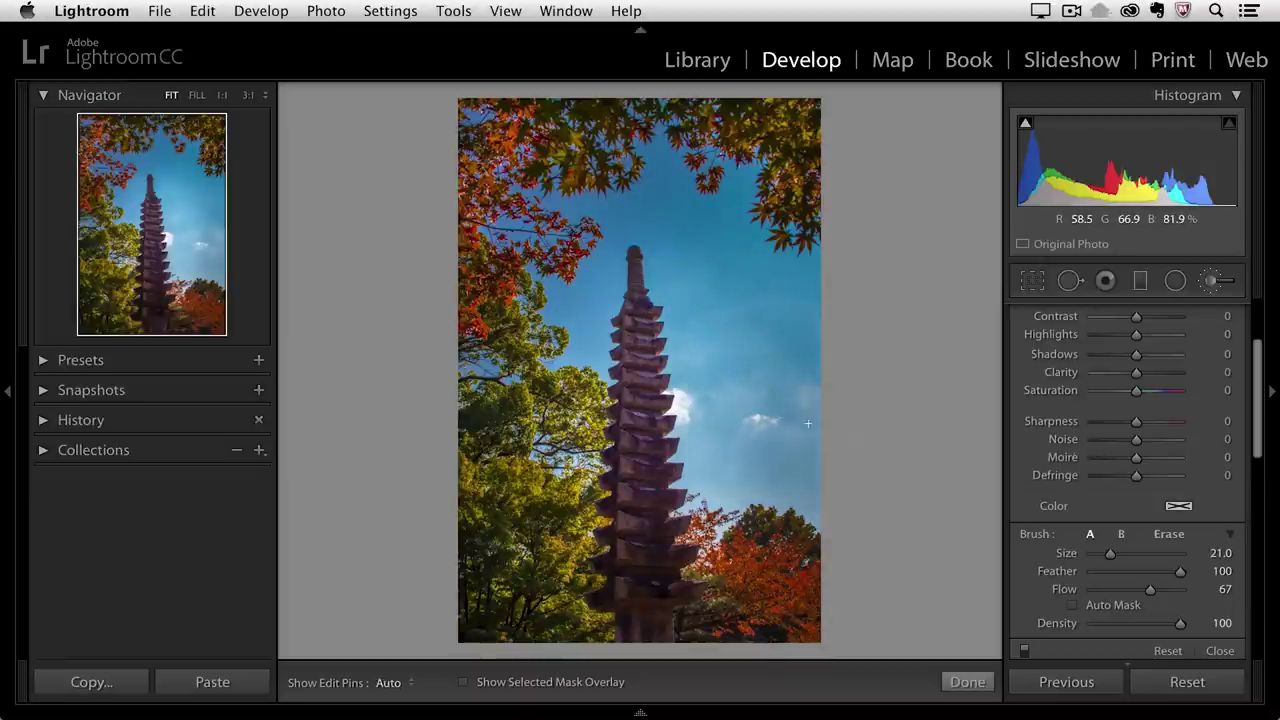
# Raise the sky adjustment's Contrast to 39 and Clarity to 56.
pyautogui.press('h')
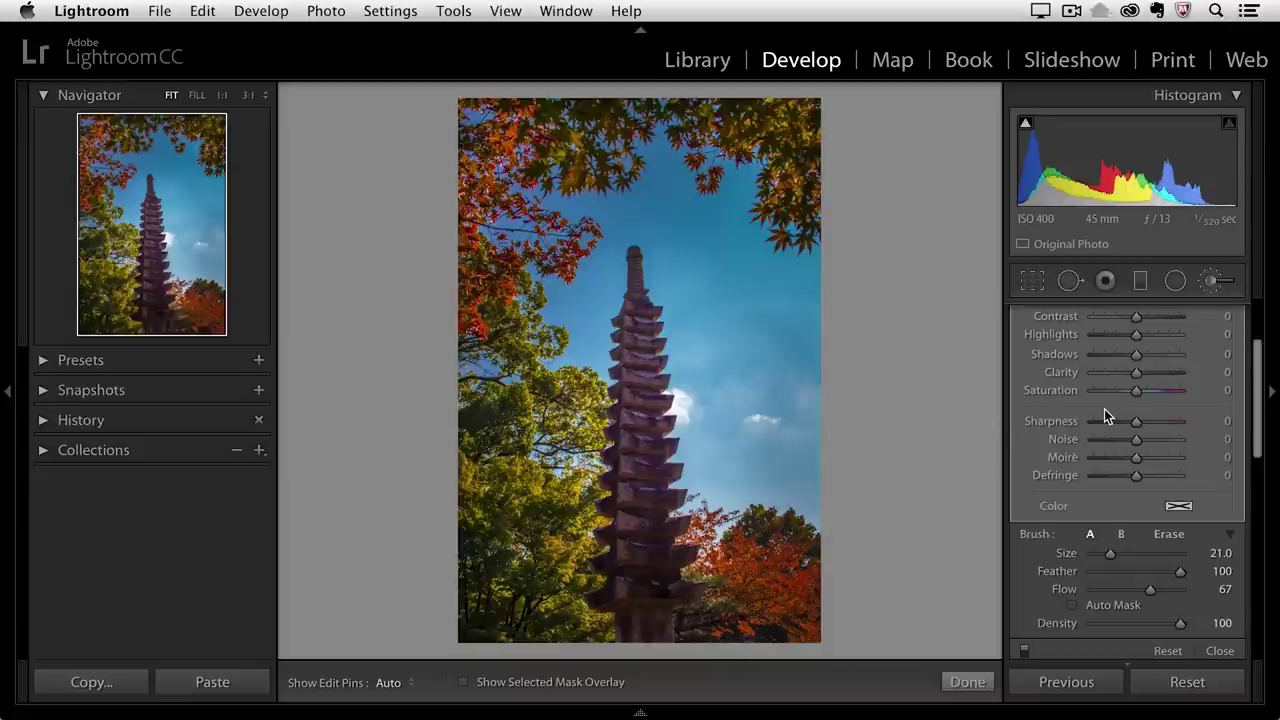
pyautogui.scroll(2, 1104, 417)
pyautogui.scroll(1, 1105, 410)
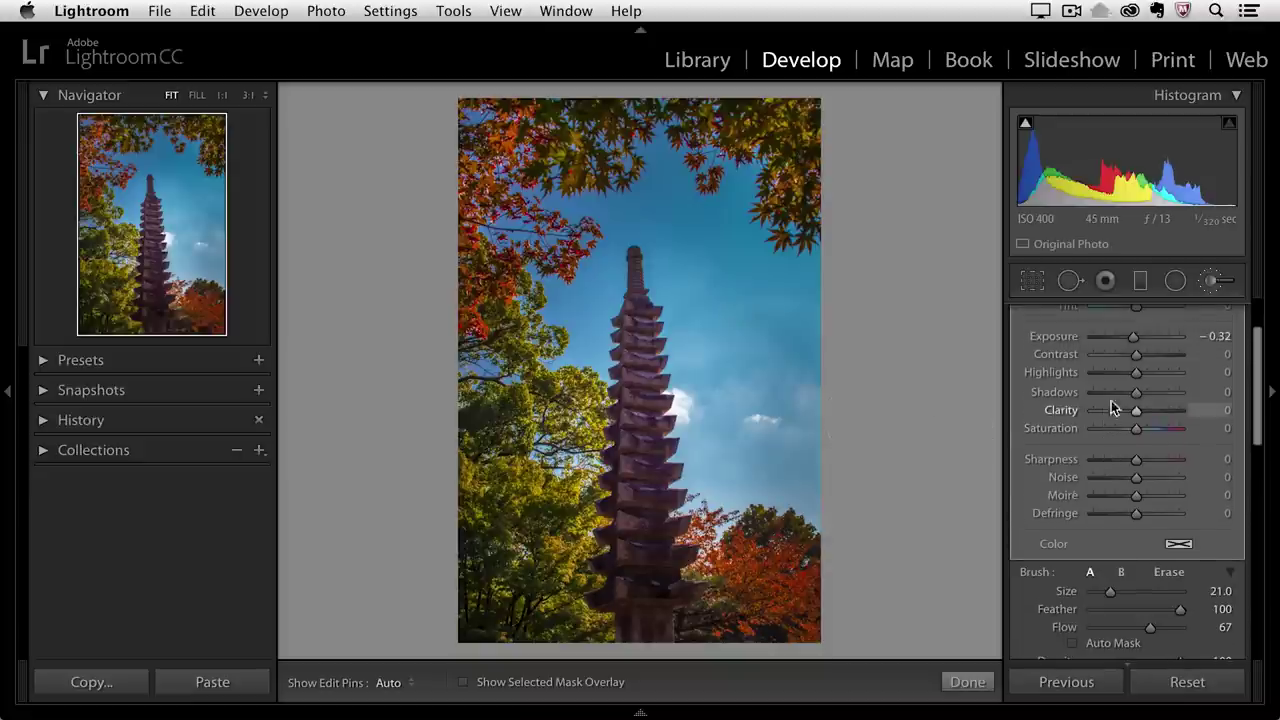
pyautogui.moveTo(1138, 356); pyautogui.dragTo(1155, 357)
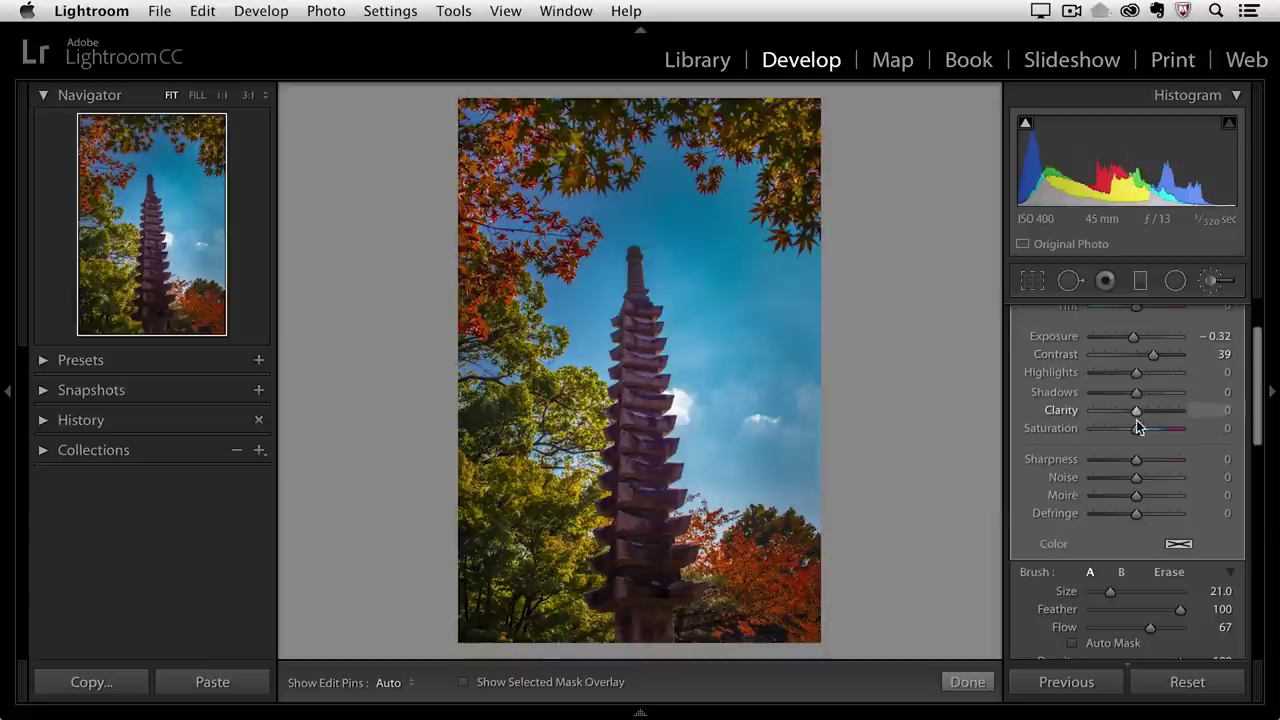
pyautogui.moveTo(1137, 411); pyautogui.dragTo(1160, 414)
# Toggle the sky adjustment off and on to compare before and after.
pyautogui.scroll(-3, 1095, 500)
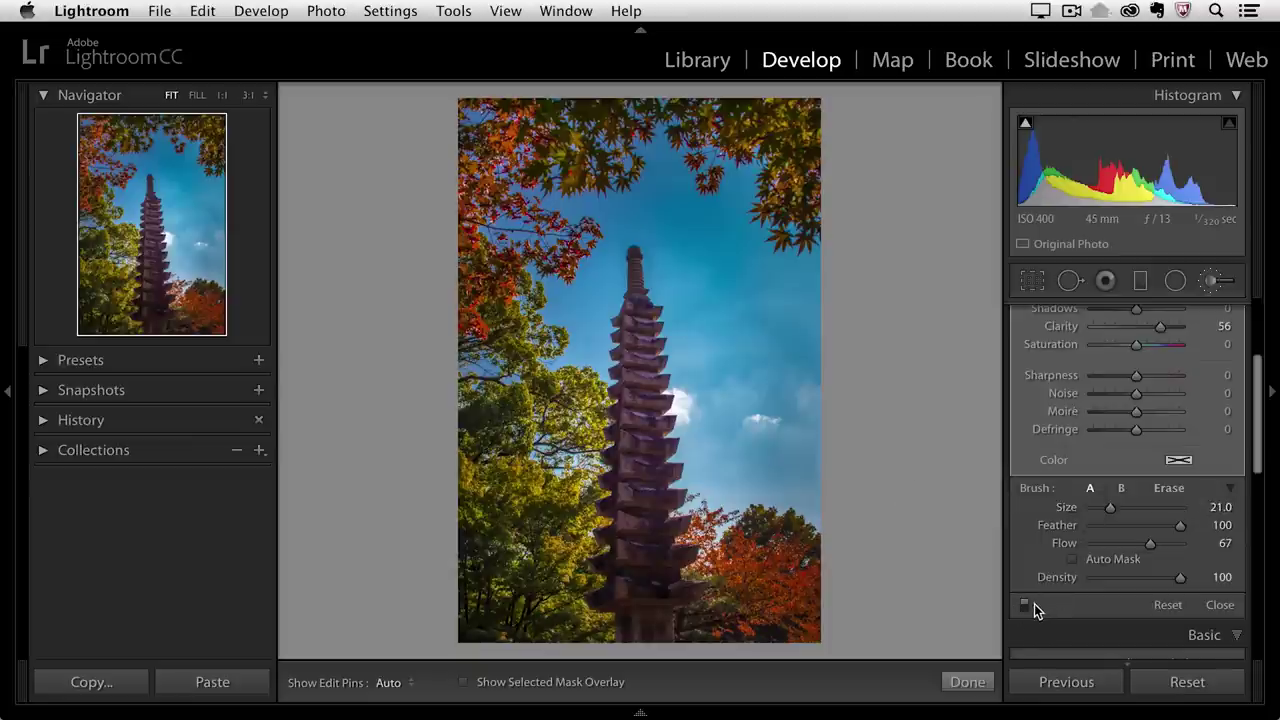
pyautogui.click(1024, 605)
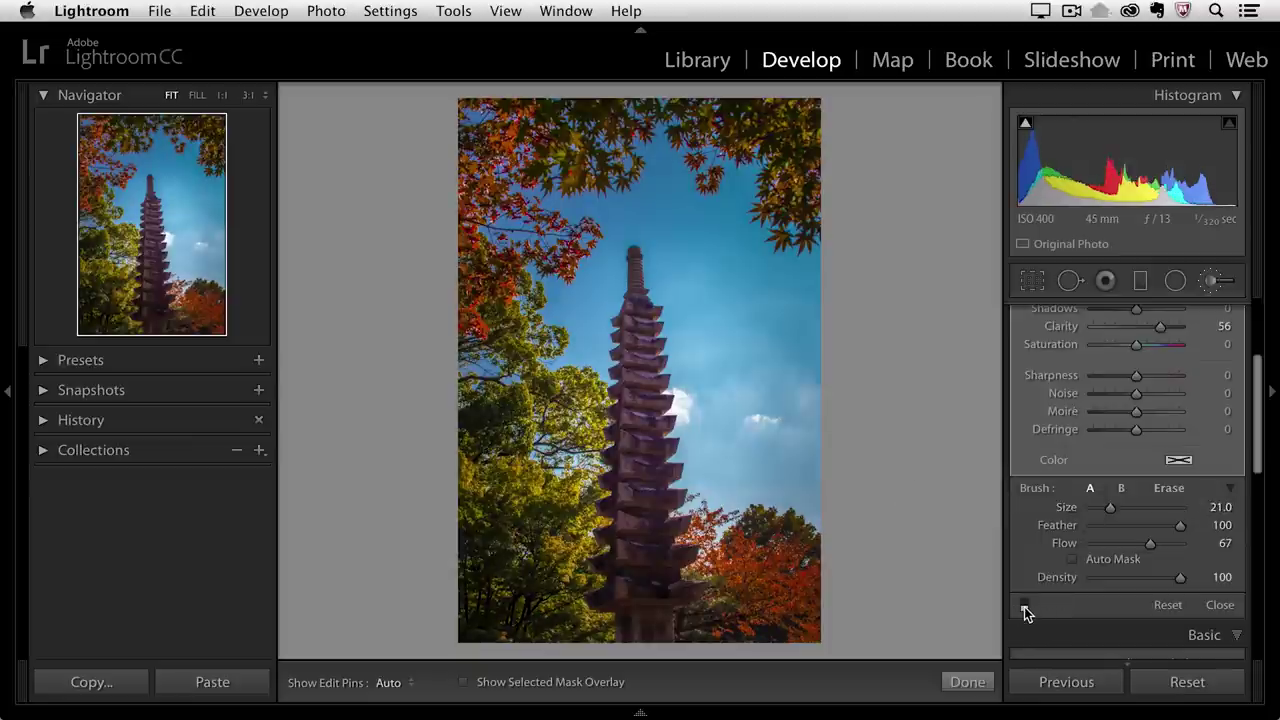
pyautogui.click(1024, 605)
pyautogui.click(1024, 605)
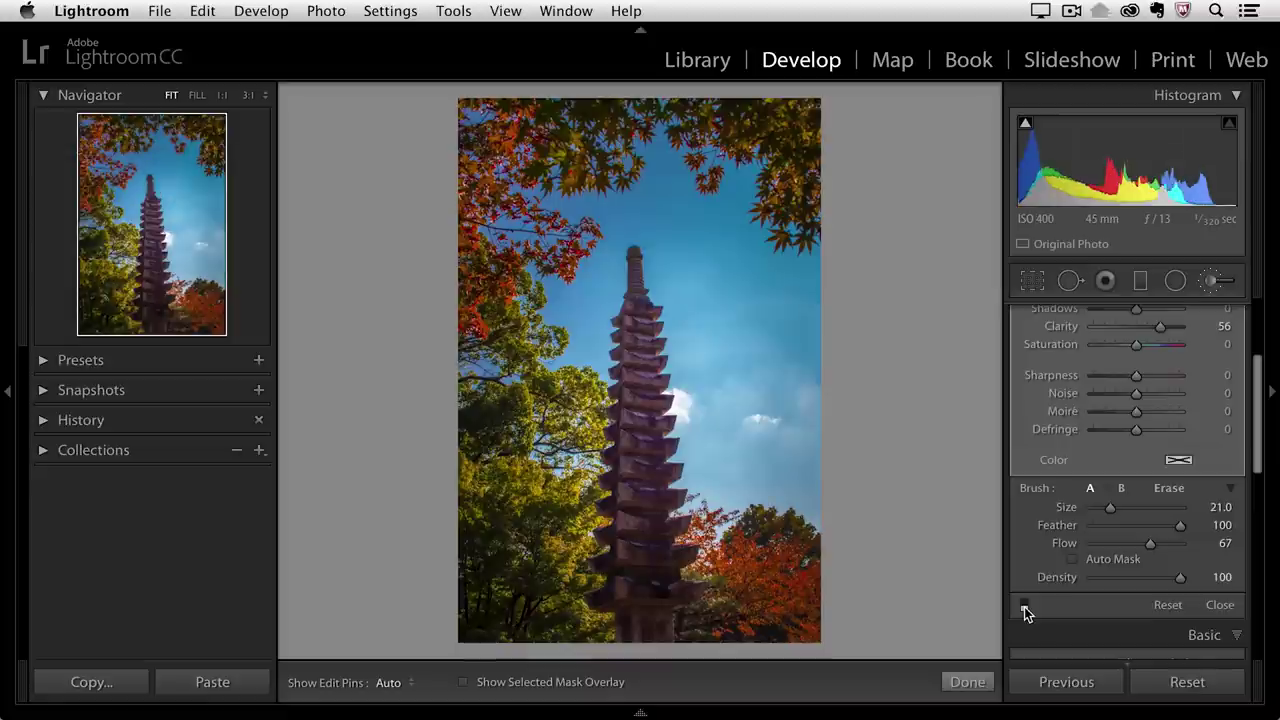
pyautogui.click(1024, 605)
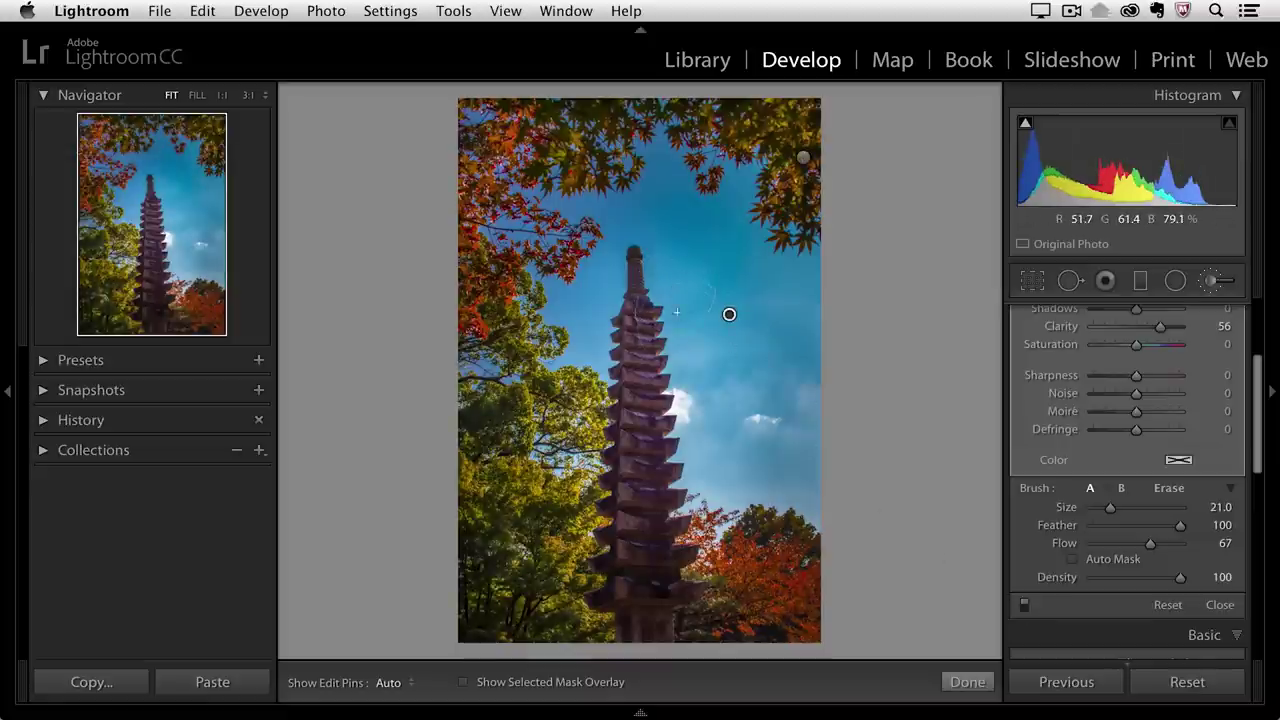
# Select the autumn-leaves brightening pin and lower brush Flow to 26 for gentler strokes.
pyautogui.press('h')
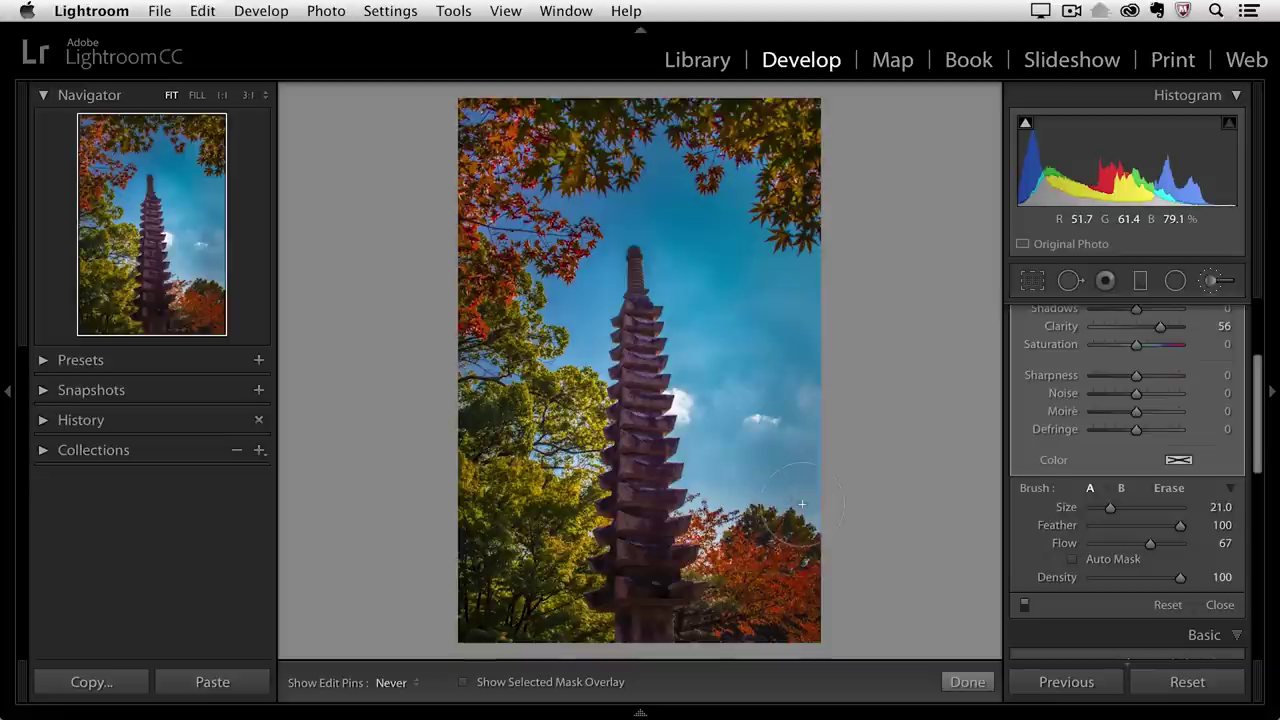
pyautogui.press('h')
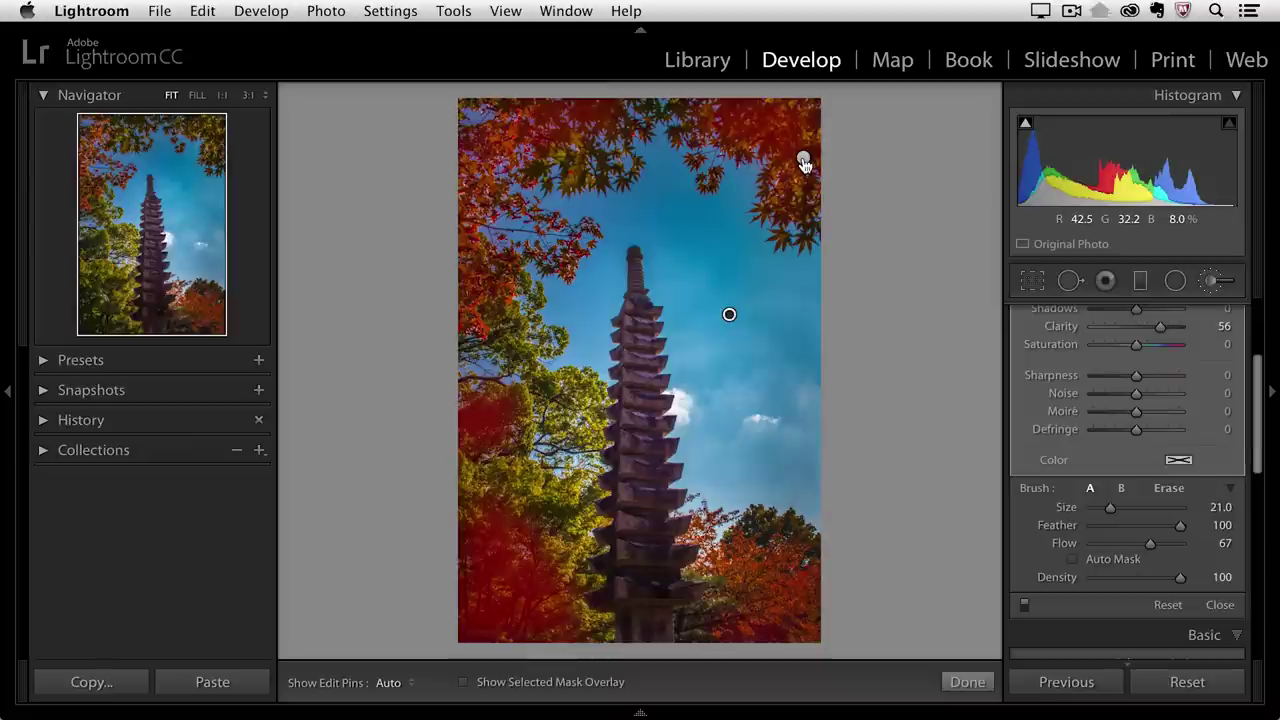
pyautogui.click(805, 164)
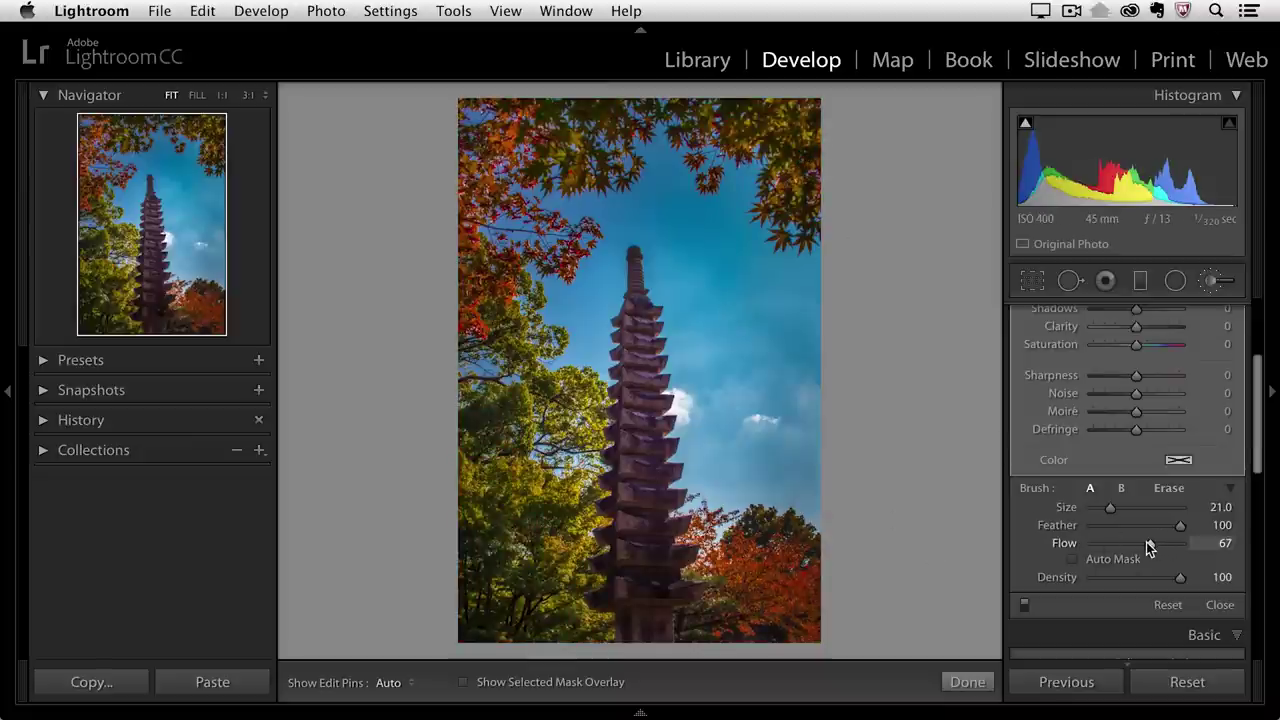
pyautogui.moveTo(1146, 542); pyautogui.dragTo(1110, 544)
pyautogui.press('h')
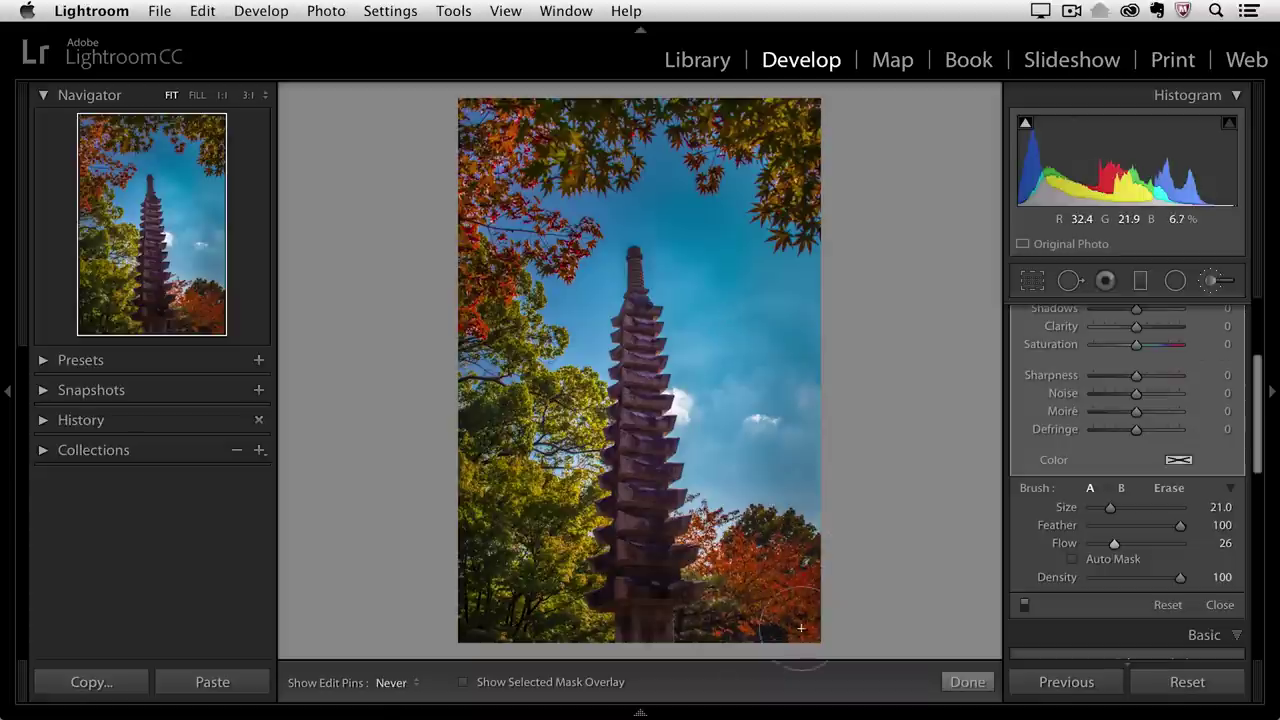
pyautogui.press('h')
pyautogui.press('h')
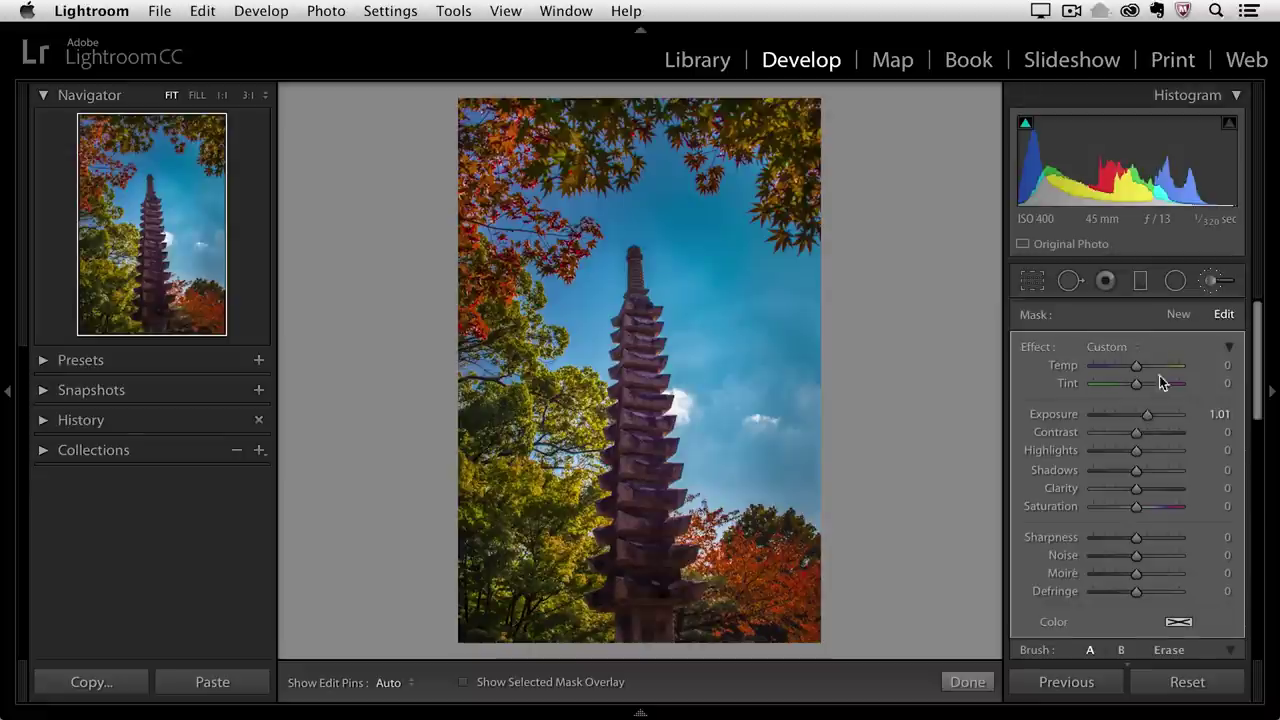
# Start a new brush mask for the pagoda with all effect sliders reset to zero.
pyautogui.click(1179, 315)
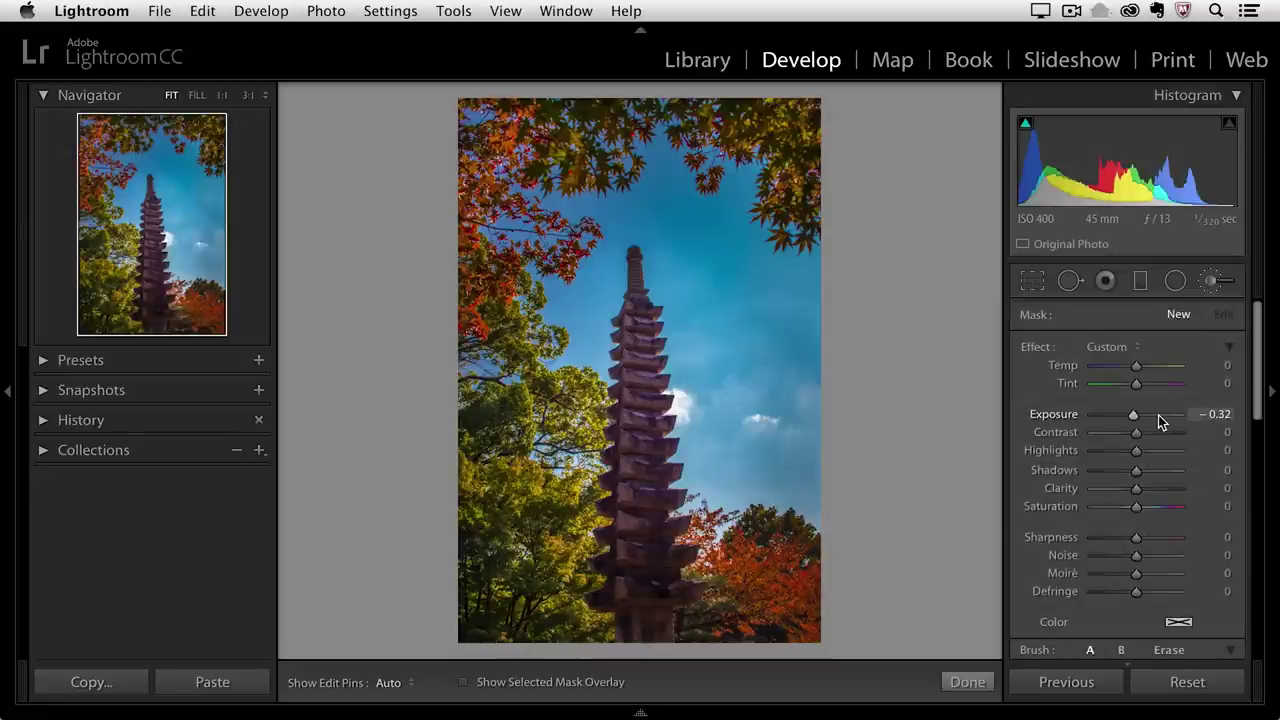
pyautogui.doubleClick(1037, 348)
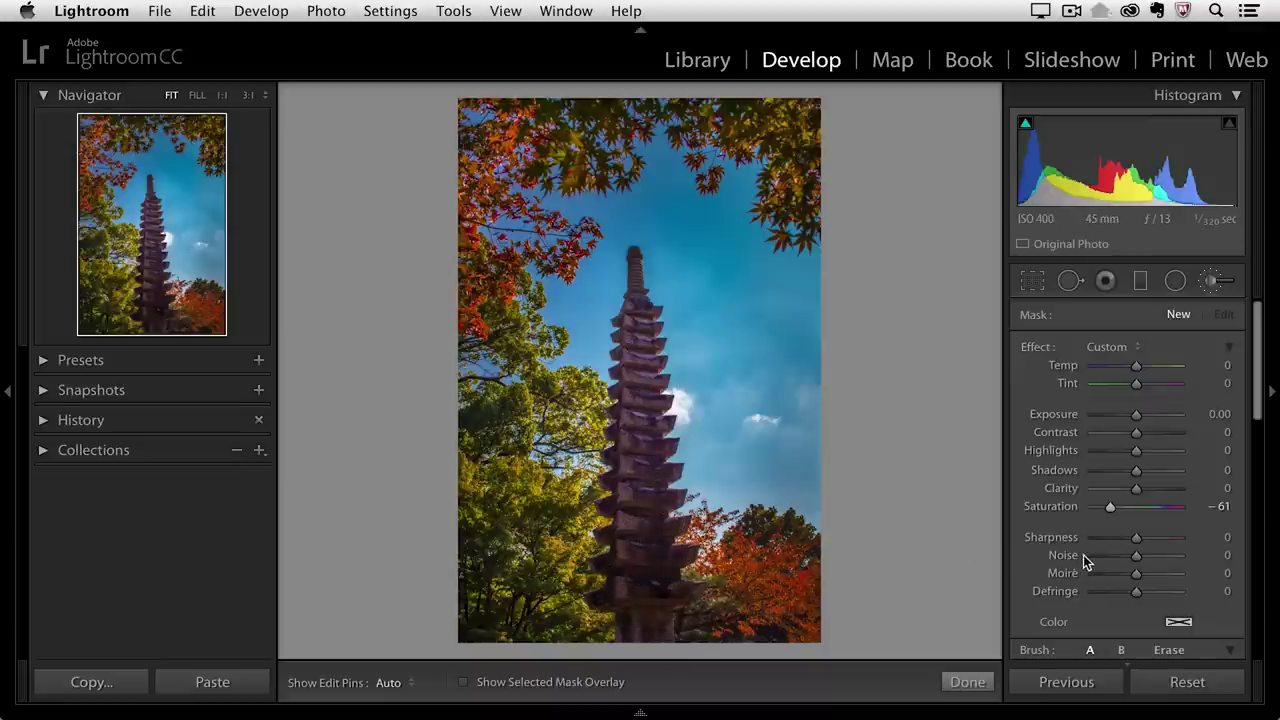
pyautogui.scroll(-1, 1083, 562)
pyautogui.scroll(-5, 1083, 555)
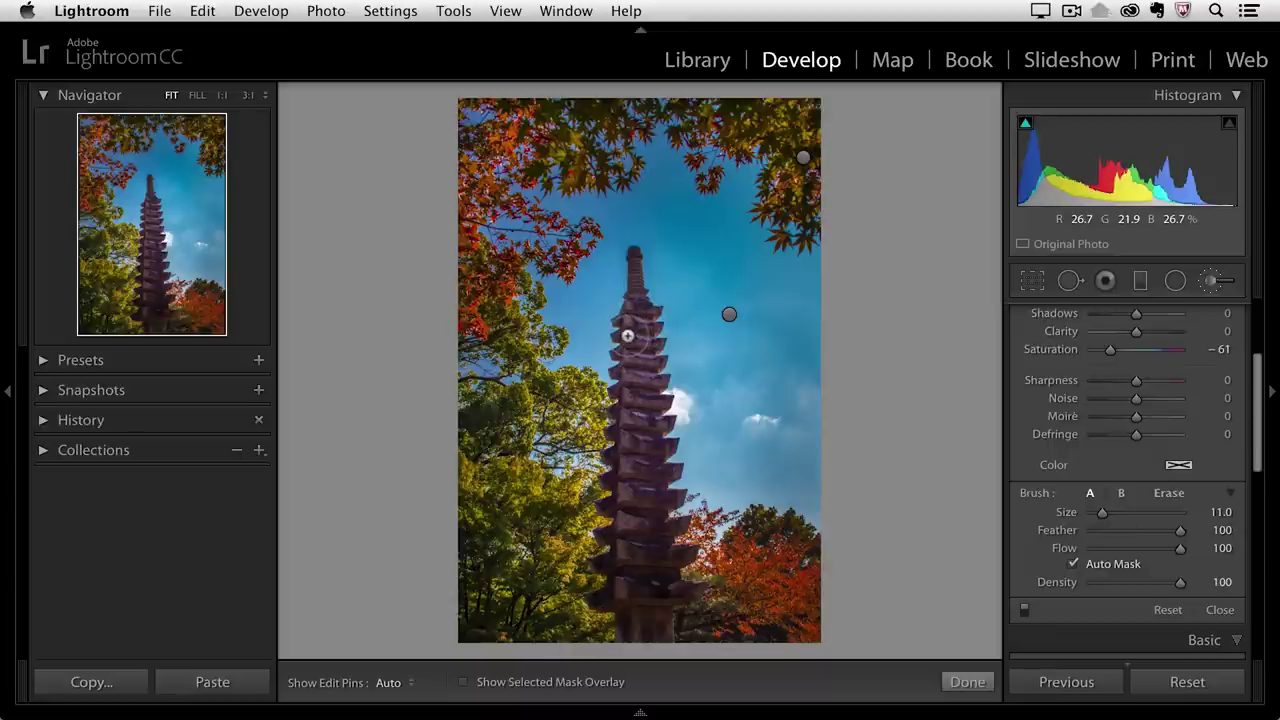
# Paint the -61 saturation brush at size 8 down the pagoda's centre and middle tiers.
pyautogui.scroll(-3, 625, 335)
pyautogui.press('h')
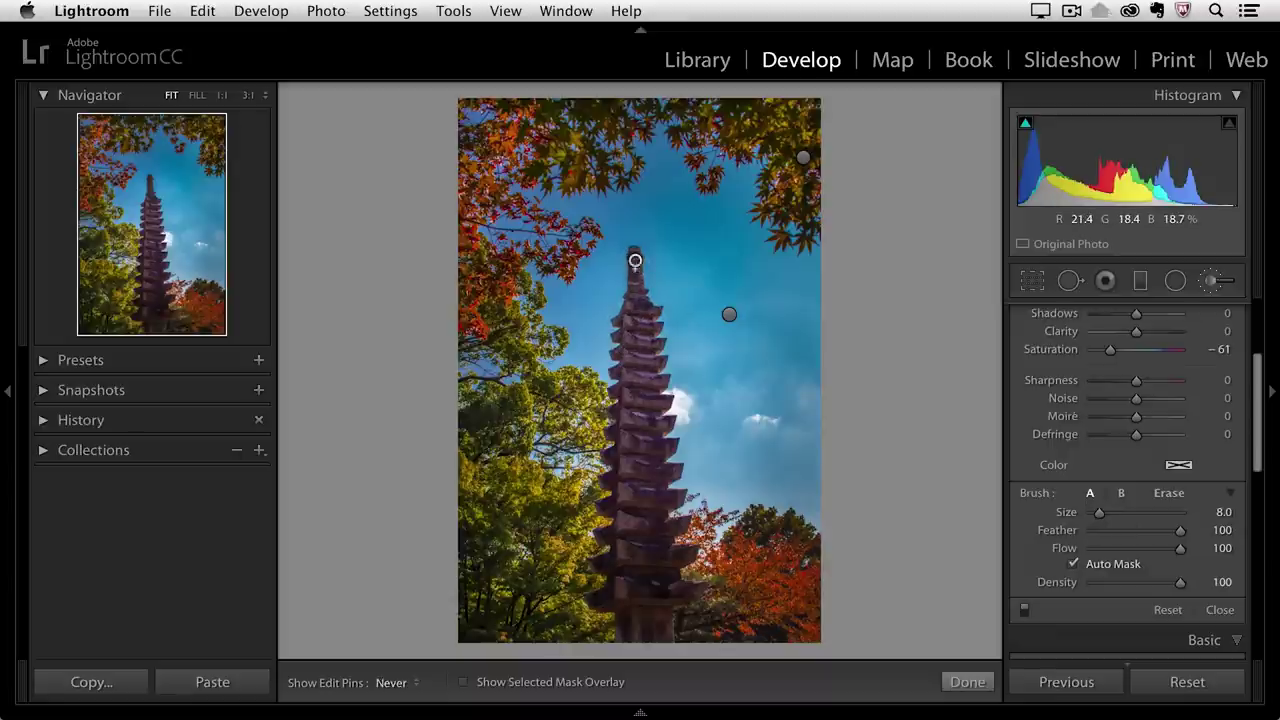
pyautogui.moveTo(636, 347)
pyautogui.mouseDown()
pyautogui.moveTo(627, 586)
pyautogui.moveTo(605, 602)
pyautogui.moveTo(627, 589)
pyautogui.moveTo(649, 622)
pyautogui.moveTo(651, 352)
pyautogui.mouseUp()
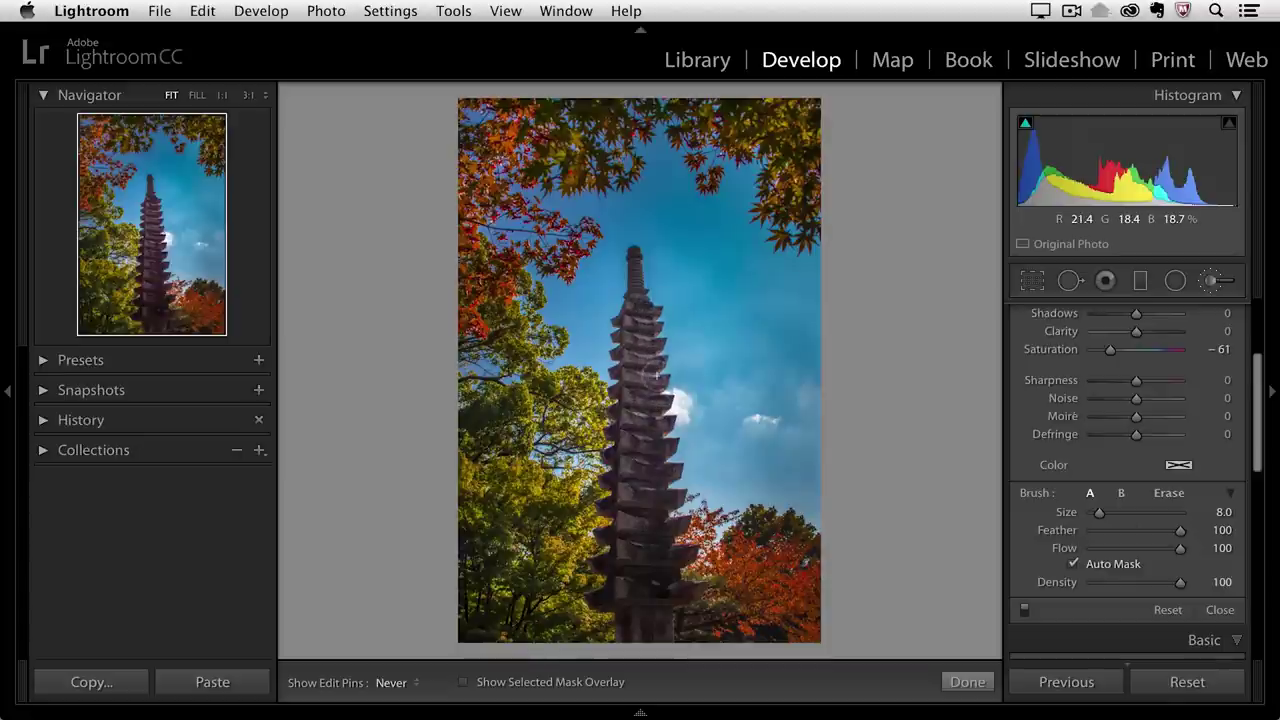
pyautogui.moveTo(651, 392)
pyautogui.mouseDown()
pyautogui.moveTo(650, 452)
pyautogui.moveTo(667, 474)
pyautogui.moveTo(657, 499)
pyautogui.moveTo(674, 500)
pyautogui.moveTo(665, 538)
pyautogui.moveTo(678, 526)
pyautogui.moveTo(667, 553)
pyautogui.moveTo(678, 554)
pyautogui.moveTo(657, 587)
pyautogui.moveTo(681, 595)
pyautogui.moveTo(643, 641)
pyautogui.moveTo(632, 589)
pyautogui.moveTo(612, 594)
pyautogui.moveTo(626, 560)
pyautogui.moveTo(607, 562)
pyautogui.moveTo(620, 470)
pyautogui.mouseUp()
# Show the mask overlay to confirm it covers the whole pagoda, then hide it.
pyautogui.press('h')
pyautogui.press('o')
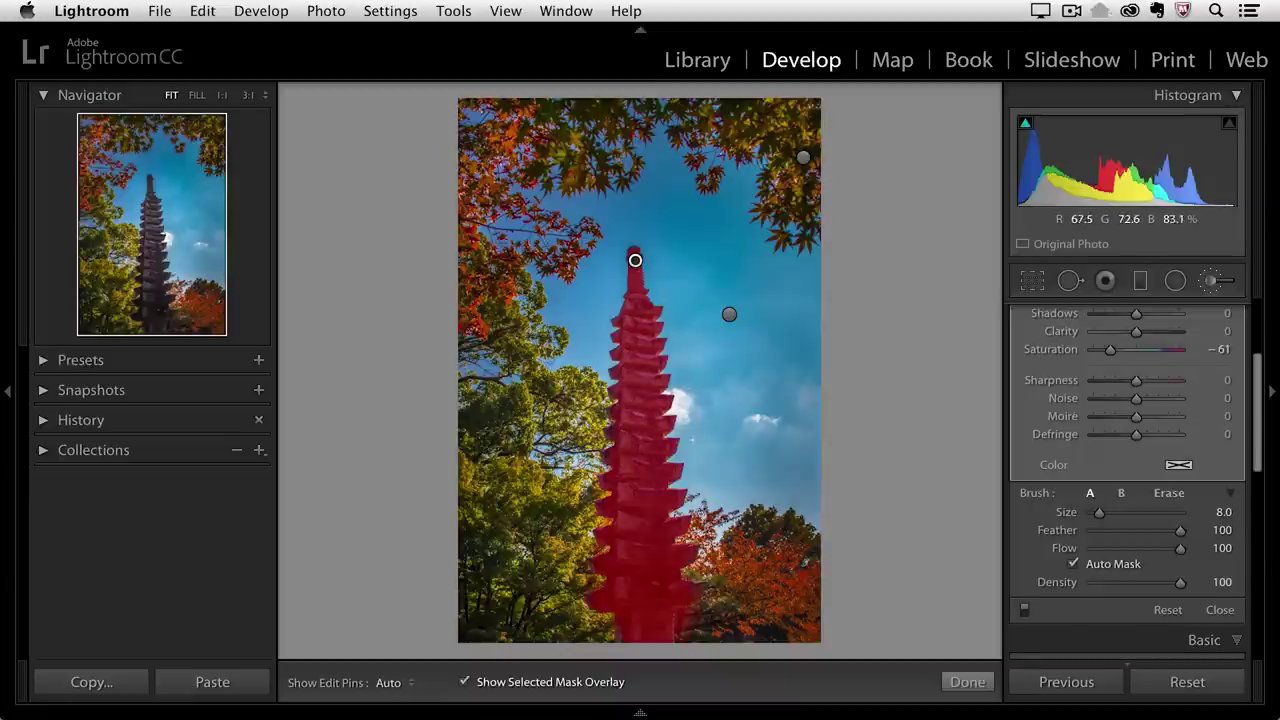
pyautogui.press('o')
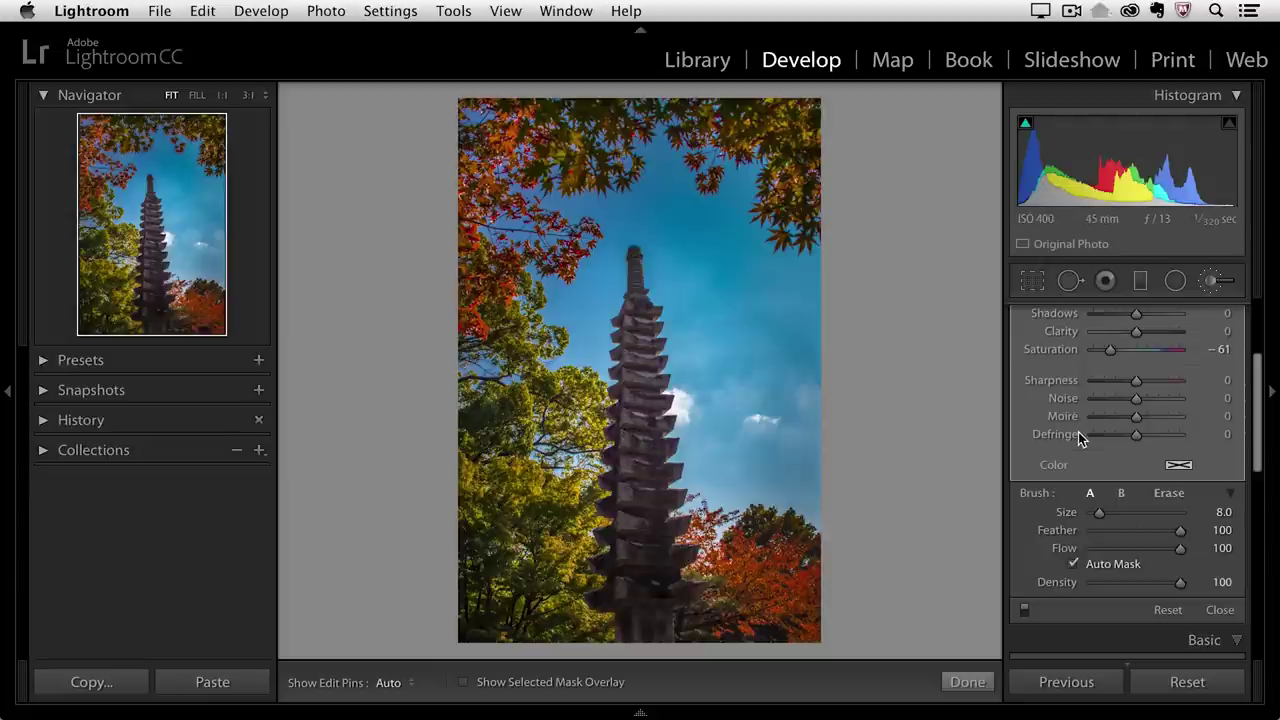
pyautogui.scroll(3, 1079, 432)
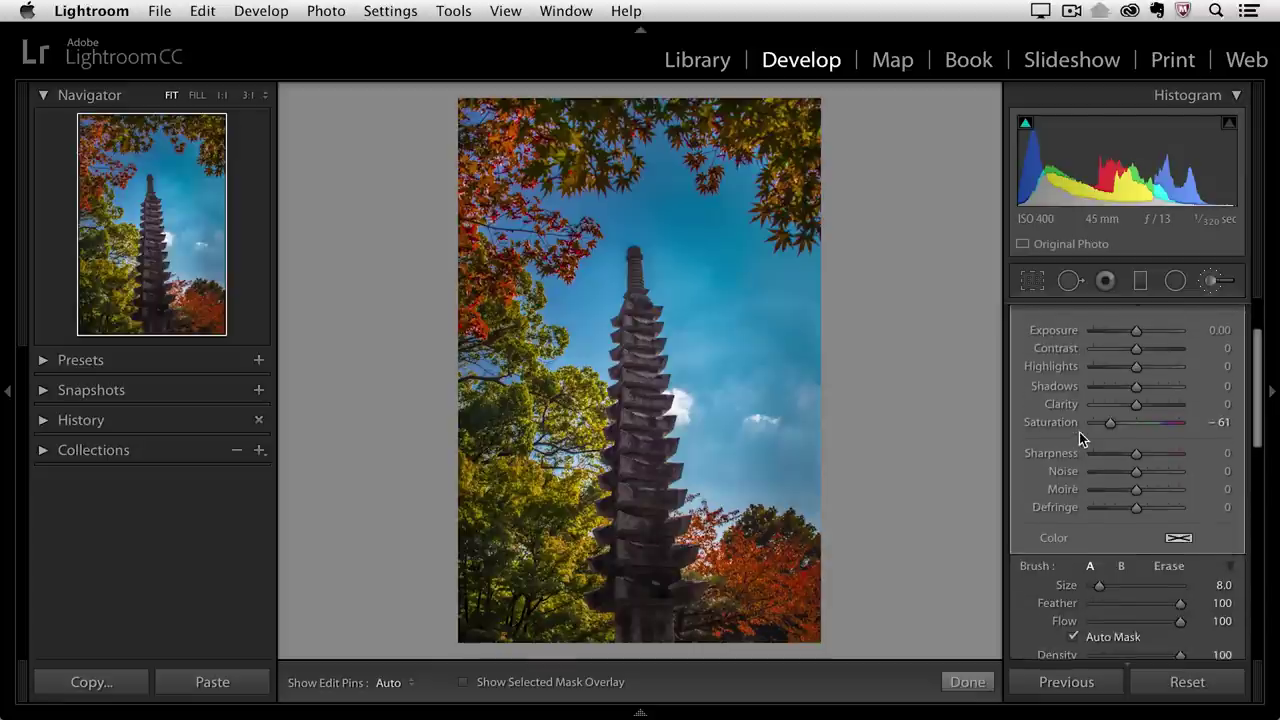
# Set the pagoda brush's Shadows to 57 and Exposure to 0.37.
pyautogui.scroll(1, 1079, 432)
pyautogui.moveTo(1136, 413); pyautogui.dragTo(1157, 413)
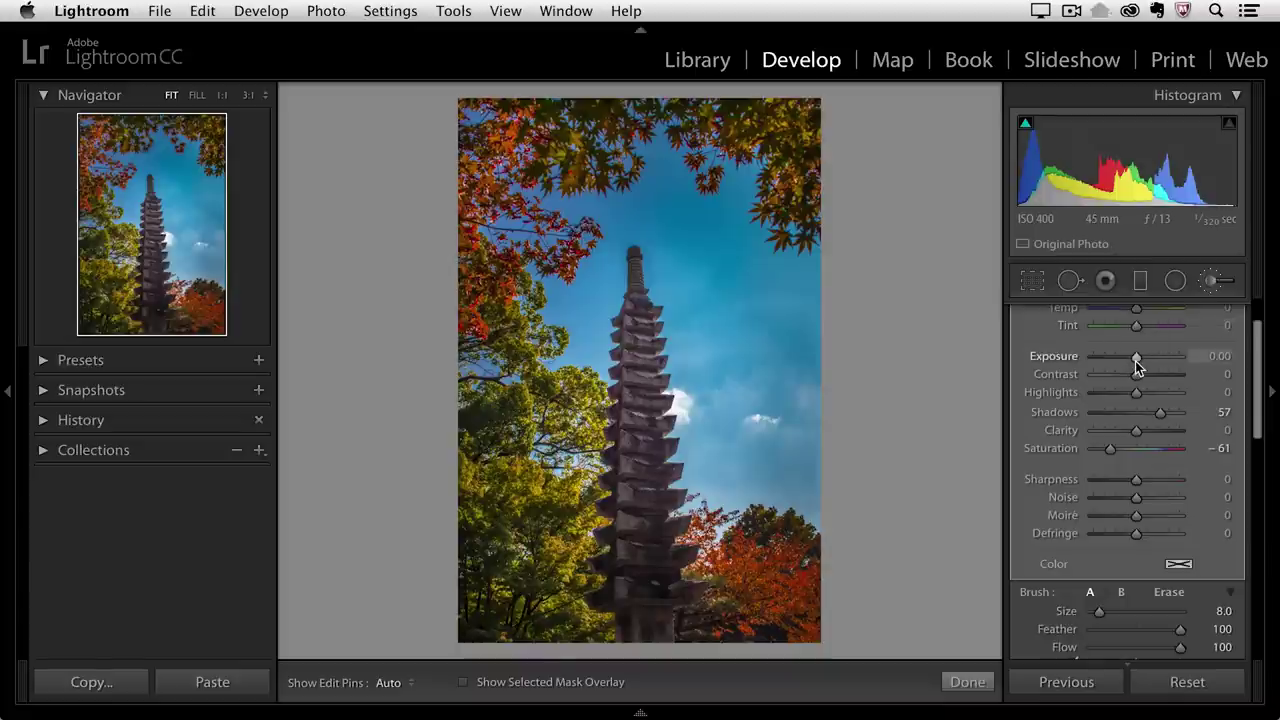
pyautogui.moveTo(1135, 360); pyautogui.dragTo(1138, 358)
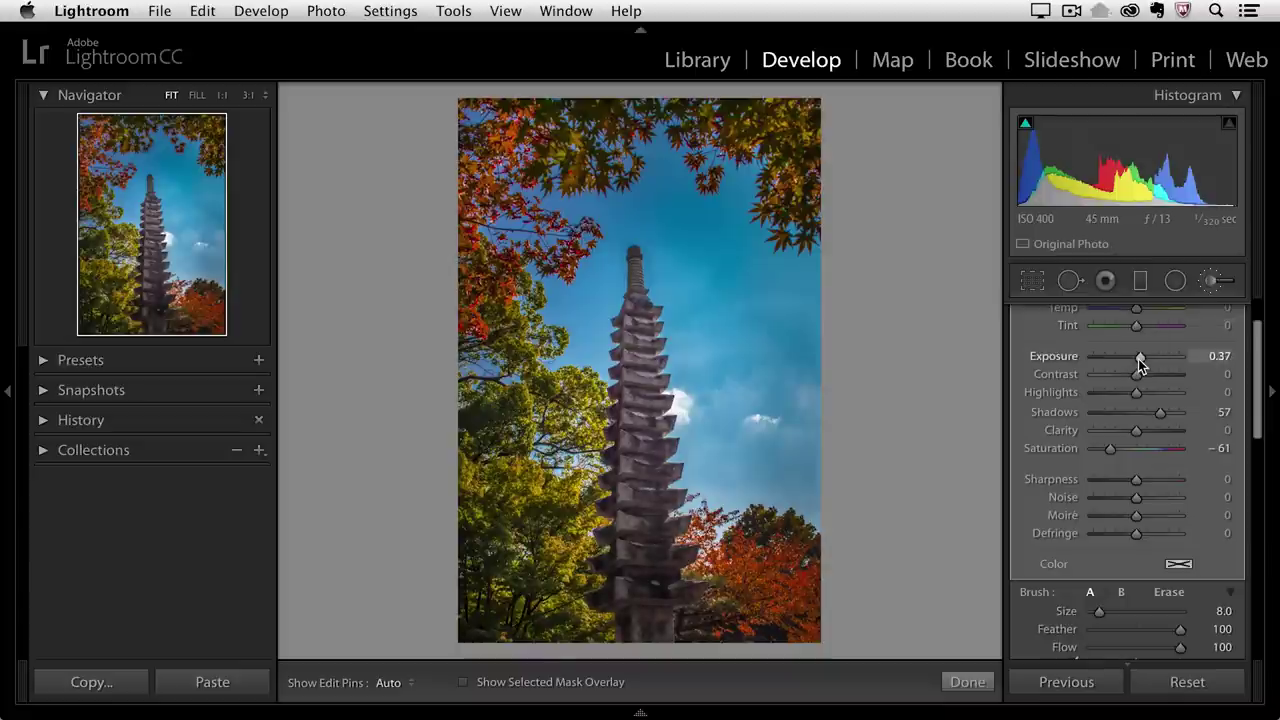